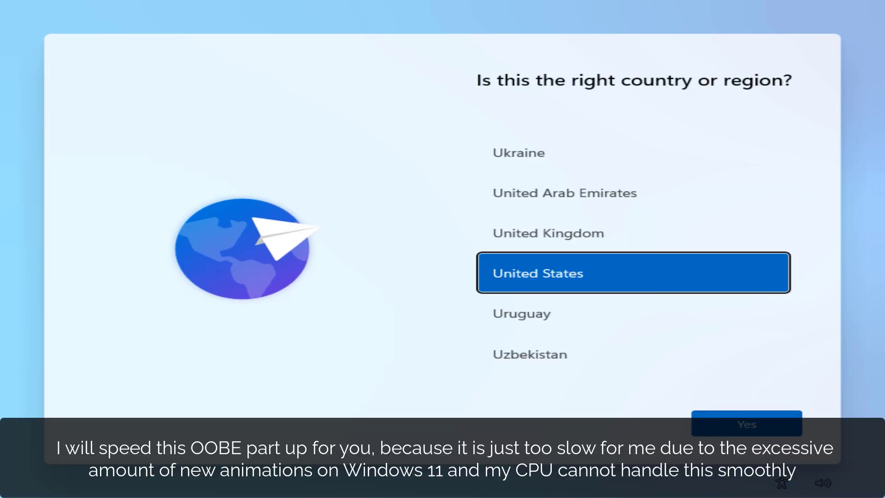
Step: Check the Windows version with winver from a command prompt during setup, then close the version window
key("shift+F10")
type("winver")
key("Return")
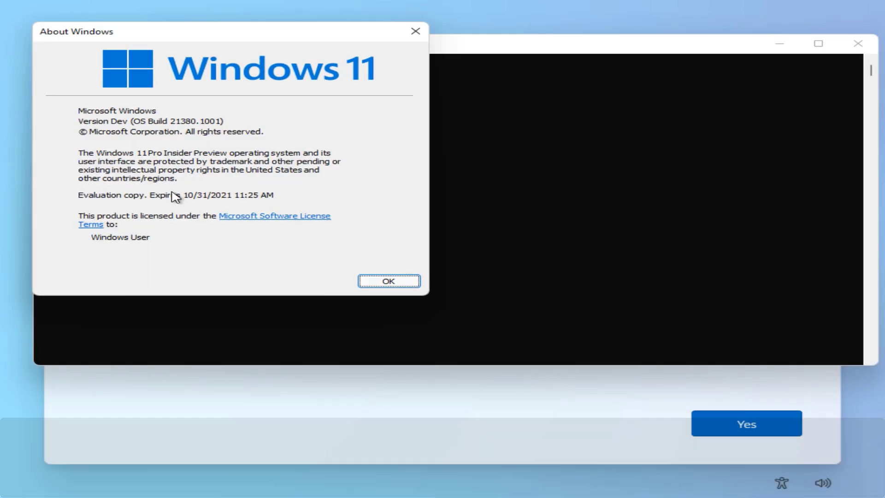
key("Return")
Step: View the CPU performance page in Task Manager, then close Task Manager and the command prompt
key("ctrl+shift+Escape")
left_click(133, 276)
left_click(165, 93)
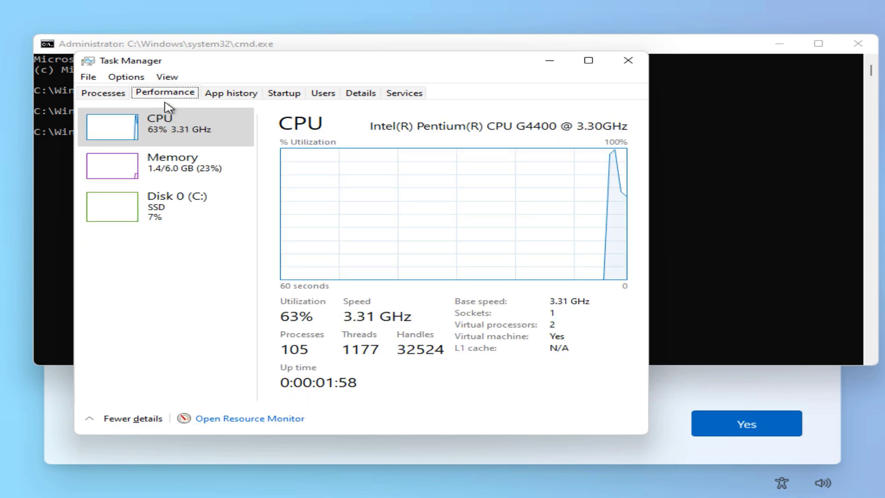
left_click(628, 60)
left_click(858, 44)
Step: Confirm United States as the region and continue through the setup pages without connecting to a network
scroll(696, 351, "down", 2)
left_click(715, 413)
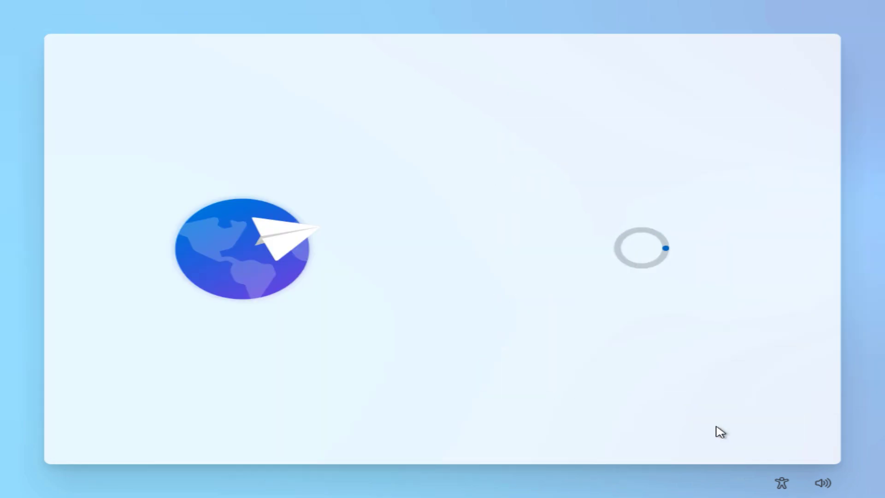
left_click(720, 431)
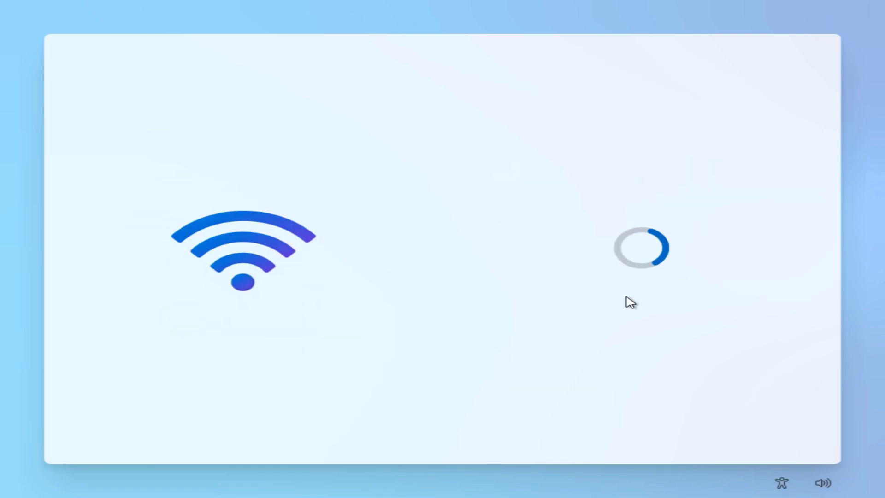
left_click(598, 421)
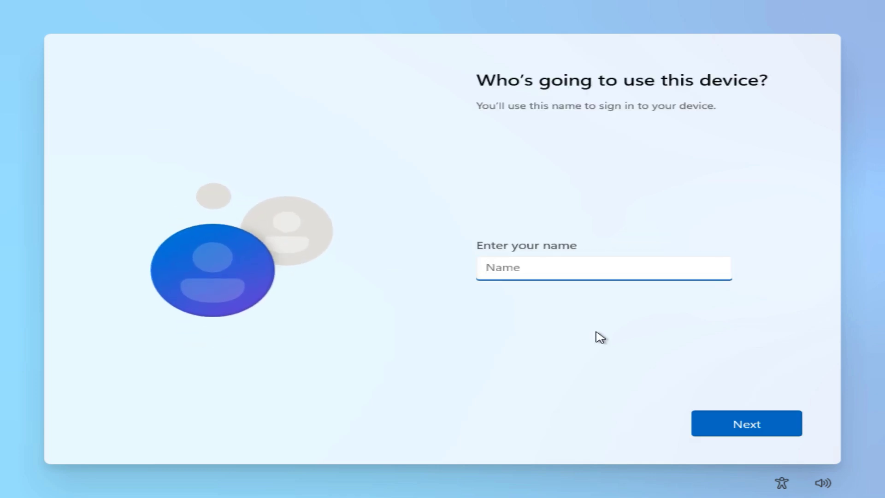
Step: Submit the device user's name and continue through the privacy settings with Tailored experiences set to No
key("Return")
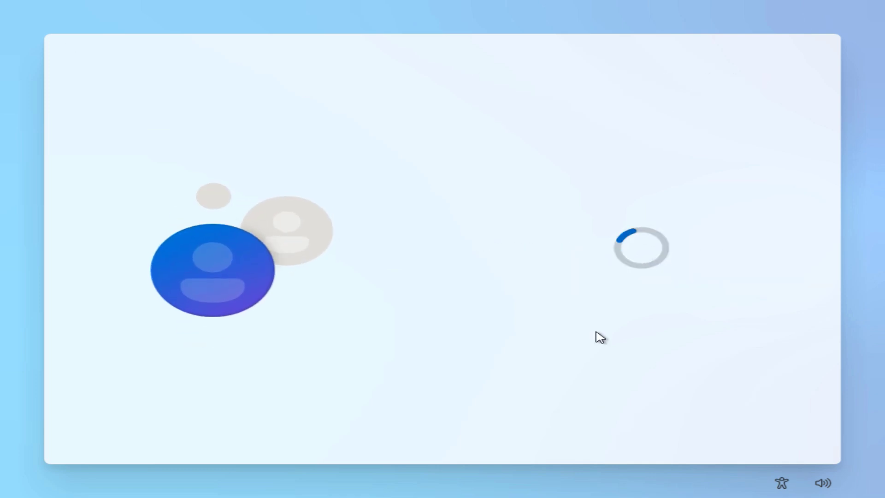
scroll(529, 258, "down", 10)
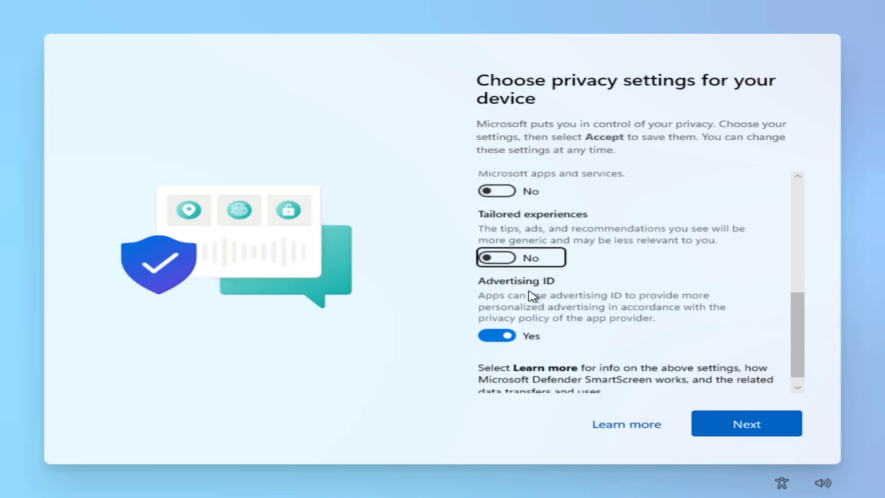
left_click(713, 426)
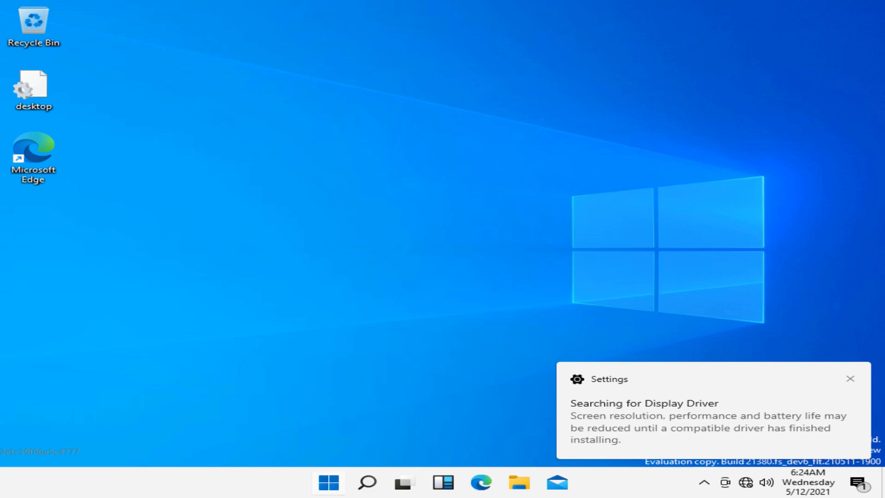
Step: Look at the Start menu, dismiss it and close the desktop file in Notepad
key("super")
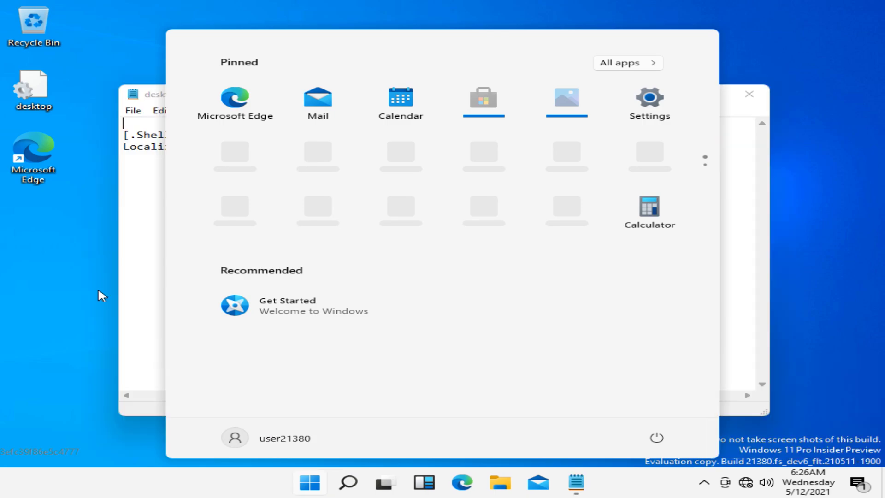
left_click(98, 296)
left_click(411, 226)
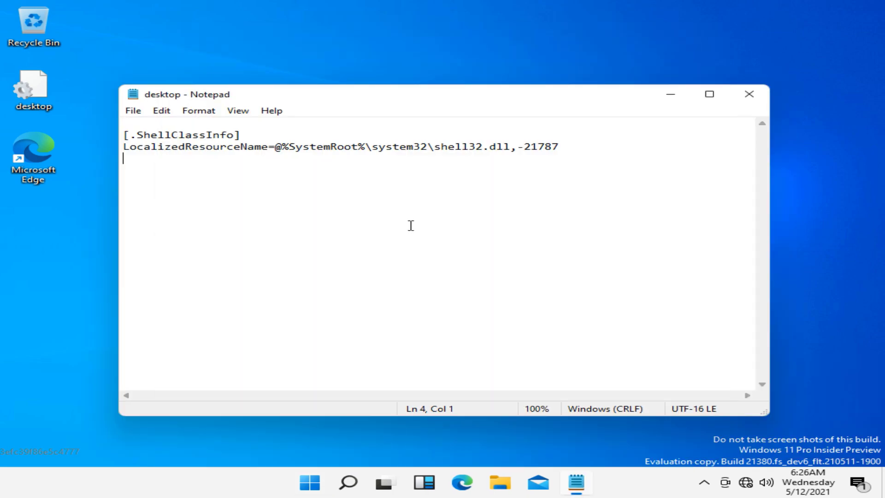
left_click(749, 94)
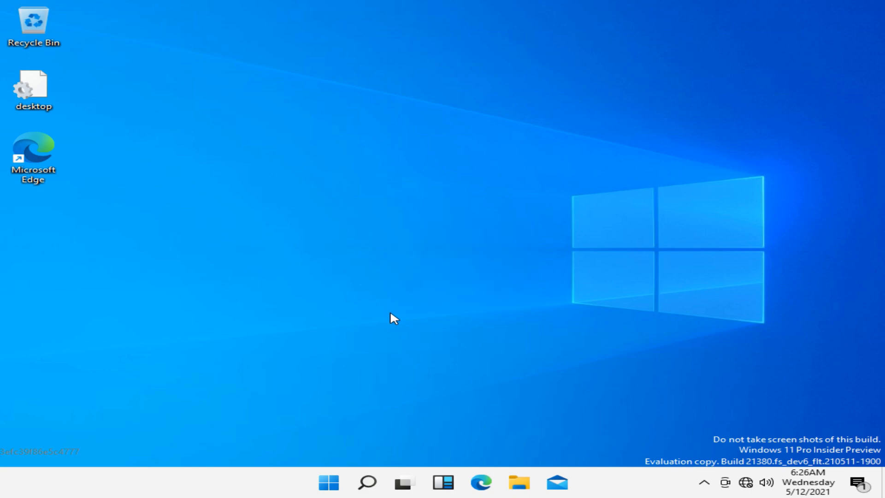
Step: Run winver to check the installed Windows build, then close the About Windows dialog
key("super+r")
type("winv")
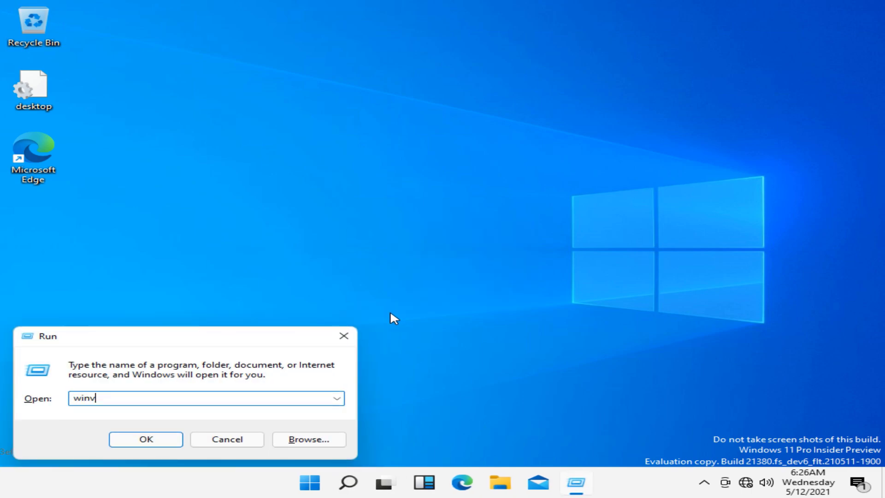
type("er")
key("Return")
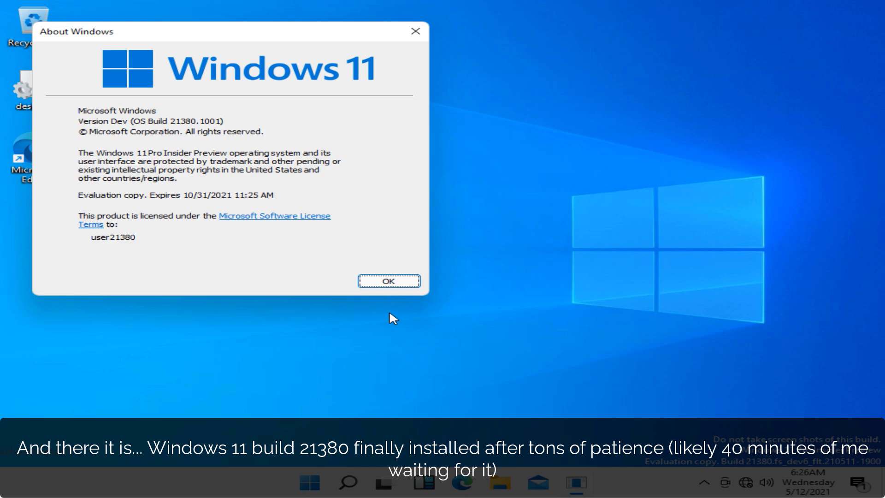
left_click(389, 282)
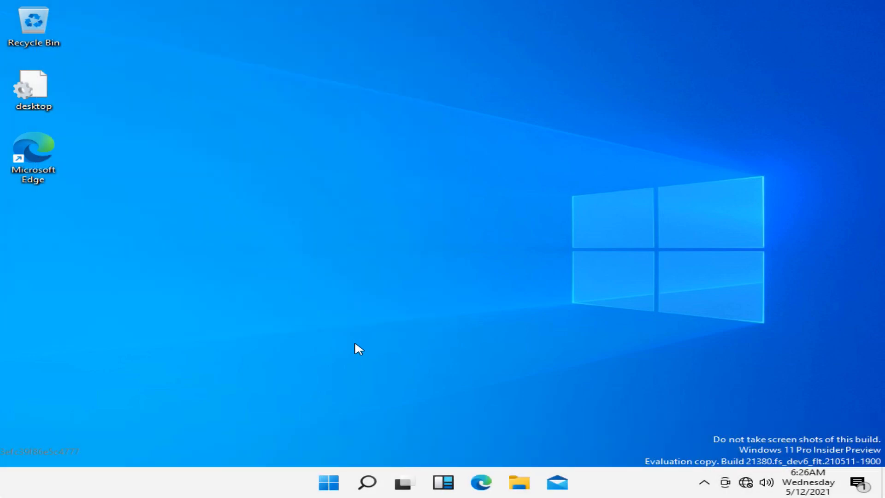
Step: Run SystemPropertiesPerformance and disable control, window and taskbar animations, shadows under windows and the translucent selection rectangle, applying the changes
key("super+r")
type("Syste")
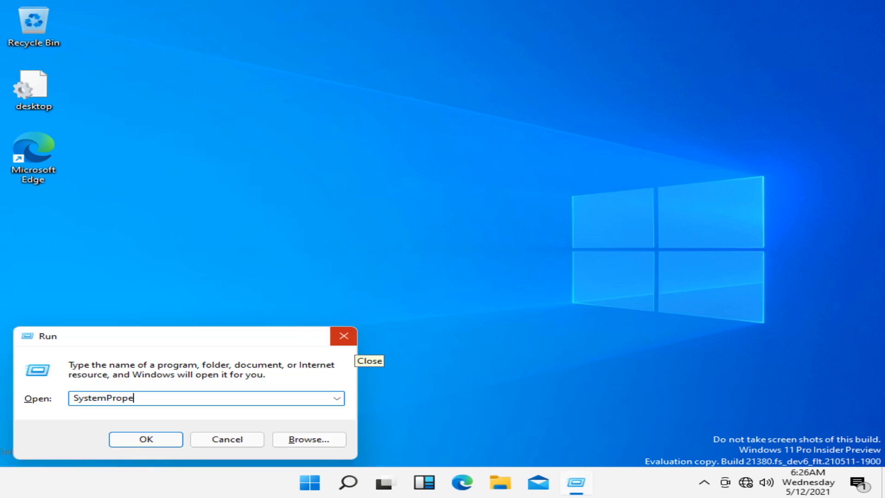
type("mPropertiesPerformance")
key("Return")
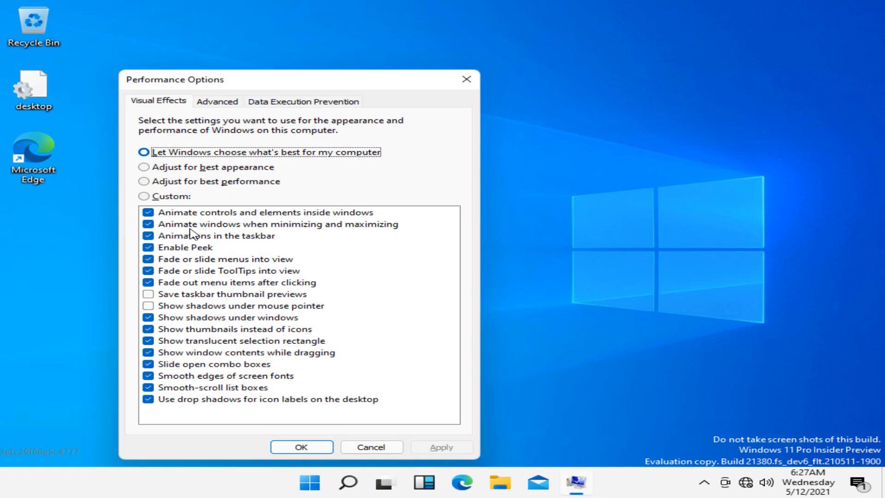
left_click(158, 234)
left_click(157, 225)
left_click(156, 212)
left_click(156, 318)
left_click(154, 341)
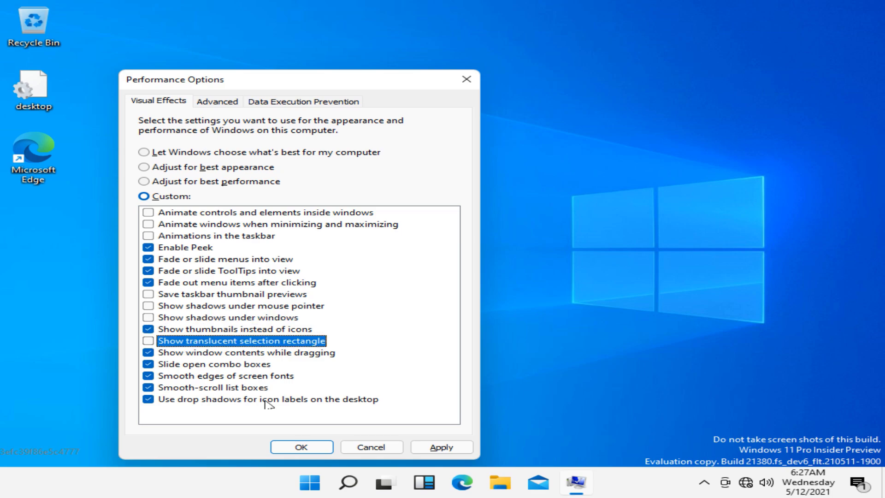
left_click(442, 447)
left_click(371, 447)
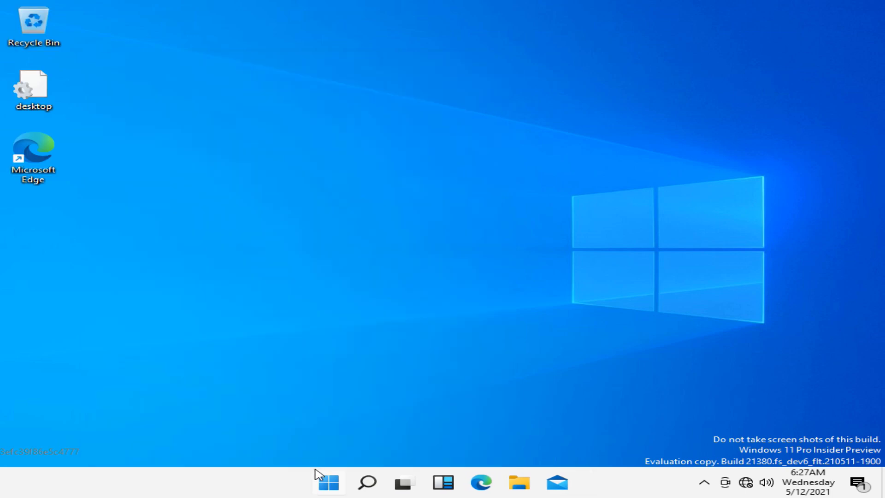
Step: Set Show animations in Windows to Off in the Accessibility display settings, then close Settings
left_click(333, 482)
left_click(664, 107)
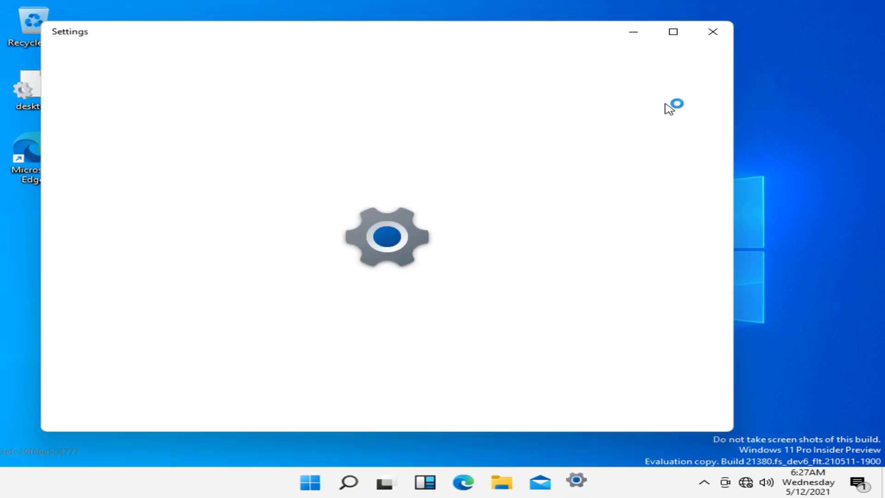
scroll(372, 257, "down", 6)
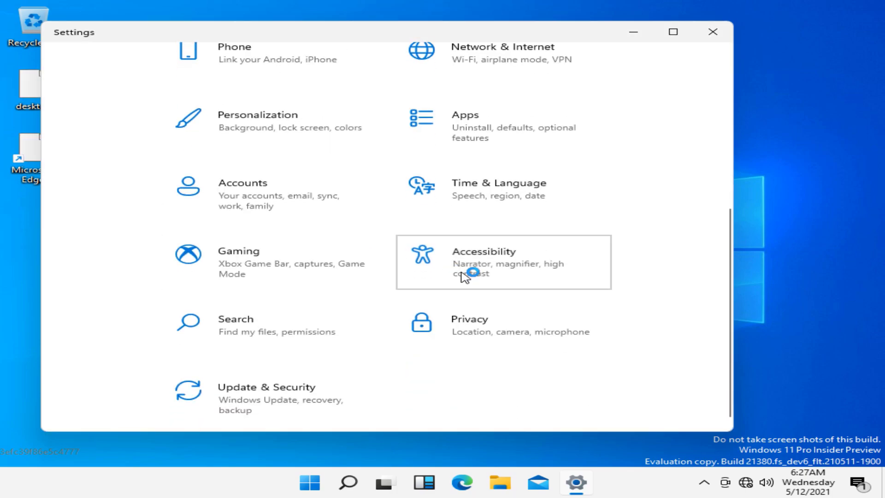
left_click(465, 276)
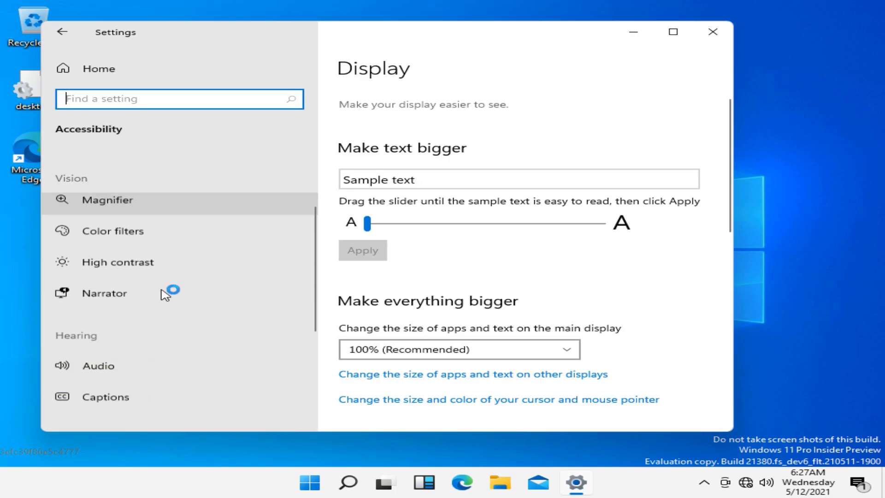
scroll(450, 273, "down", 5)
left_click(357, 125)
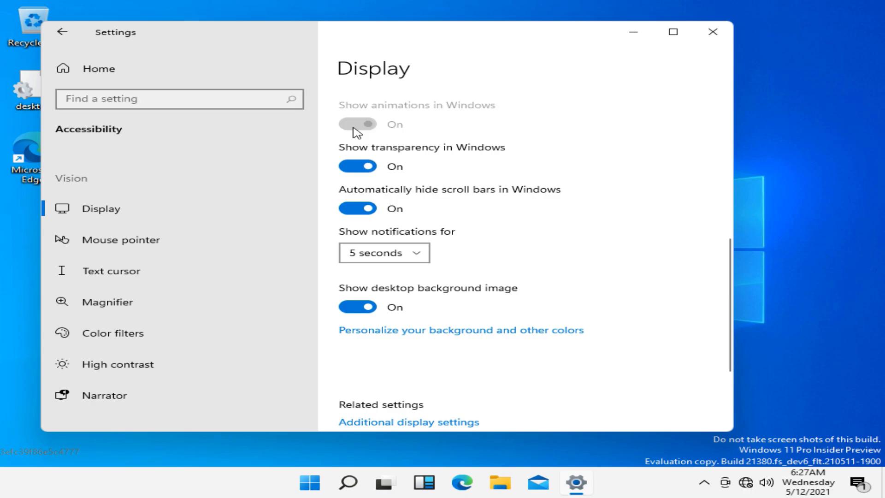
scroll(369, 192, "up", 1)
left_click(369, 189)
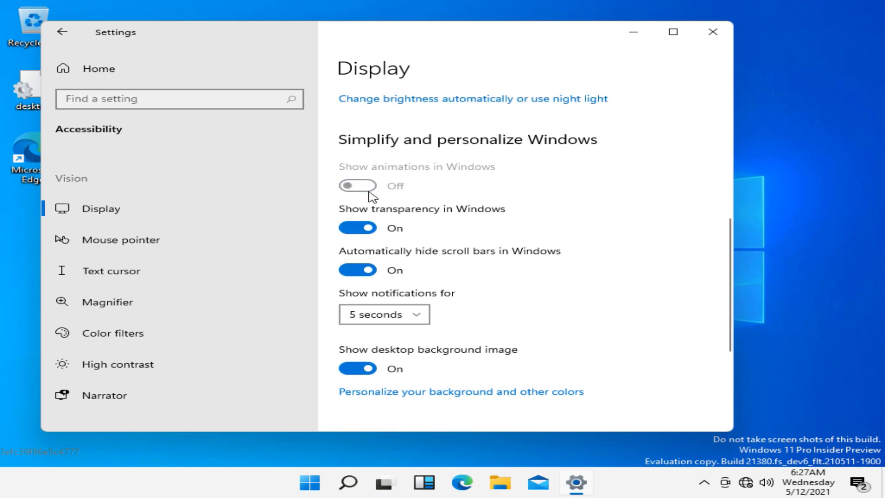
left_click(713, 32)
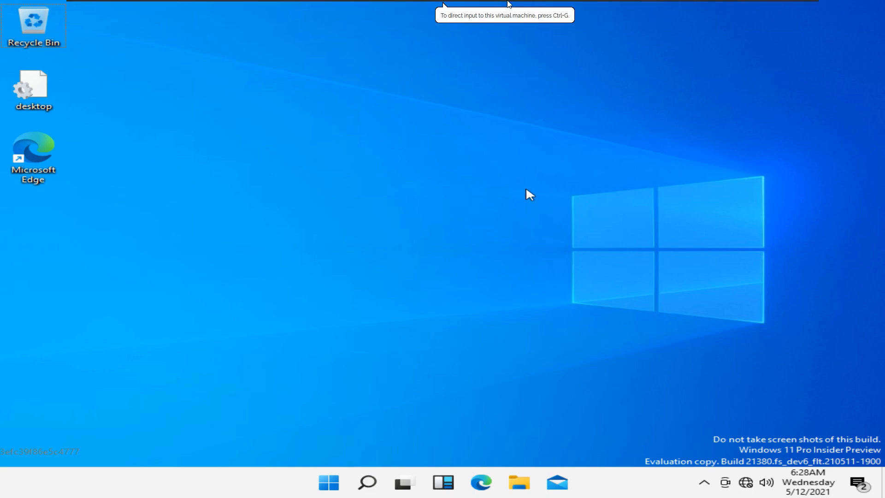
Step: Change the virtual machine's CD/DVD ISO image to VMT16.2.5.iso in the Virtual Machine Settings
right_click(611, 10)
right_click(618, 7)
right_click(622, 4)
left_click(661, 133)
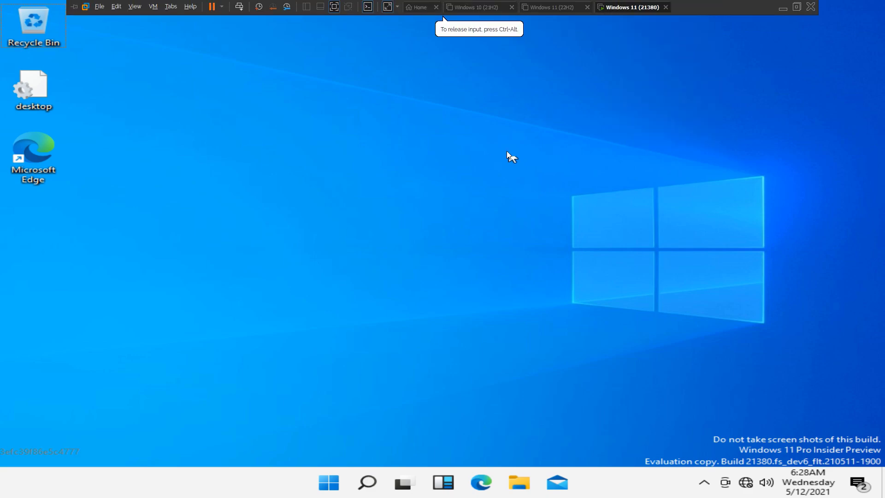
left_click(336, 157)
left_click(336, 150)
left_click(559, 189)
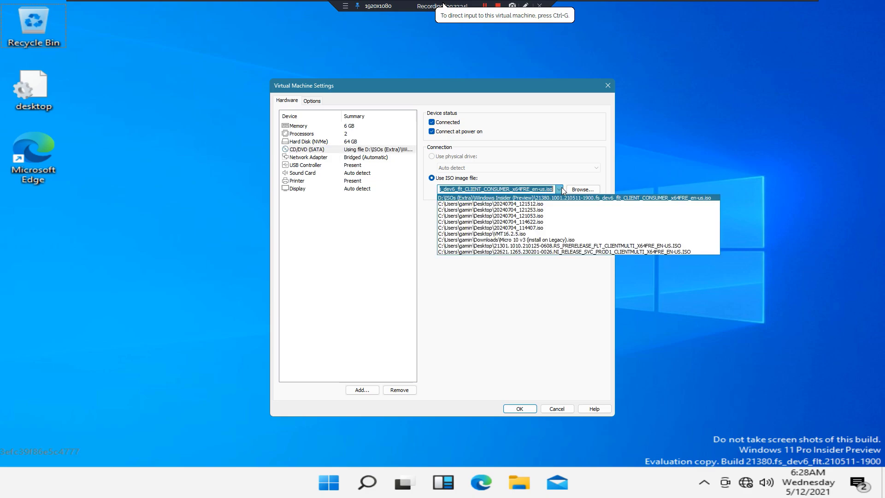
left_click(534, 234)
key("Return")
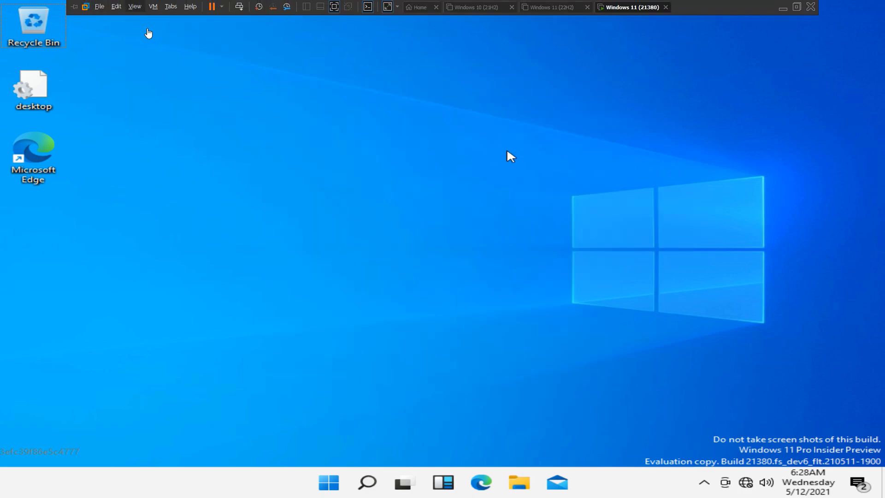
Step: View the properties of Local Disk (C:) from This PC, then close the properties dialog
left_click(517, 492)
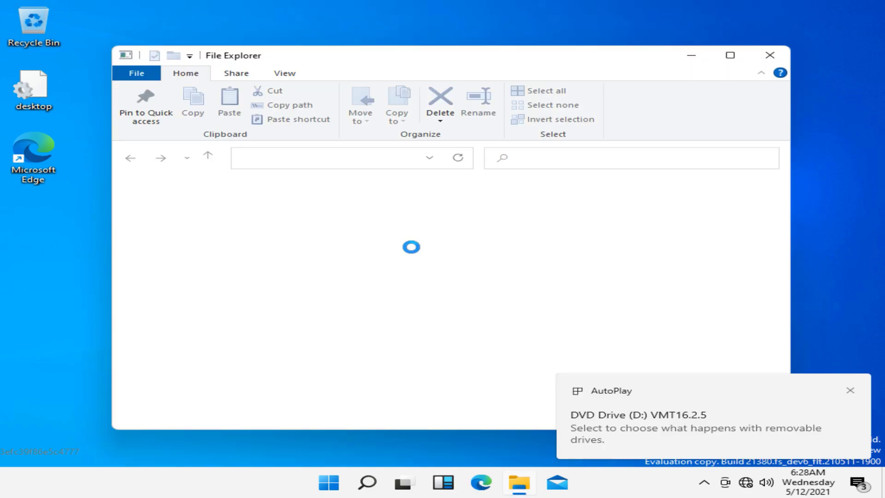
left_click(159, 343)
left_click(358, 350)
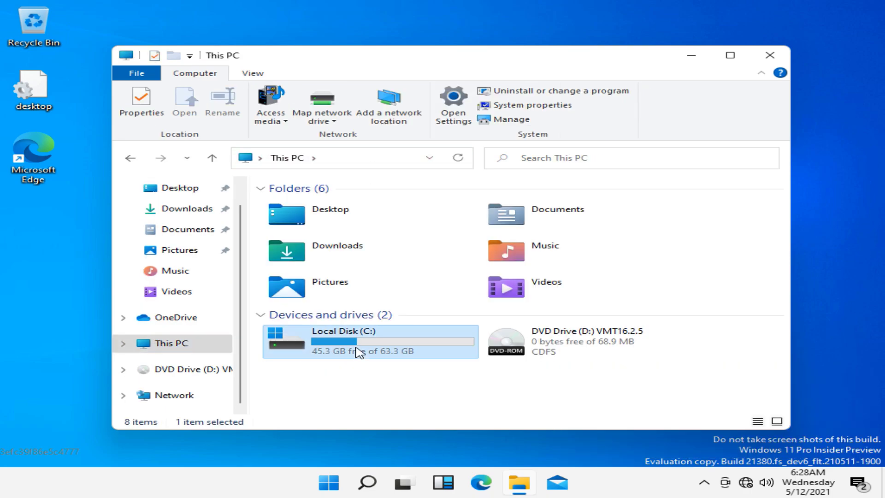
key("alt+Return")
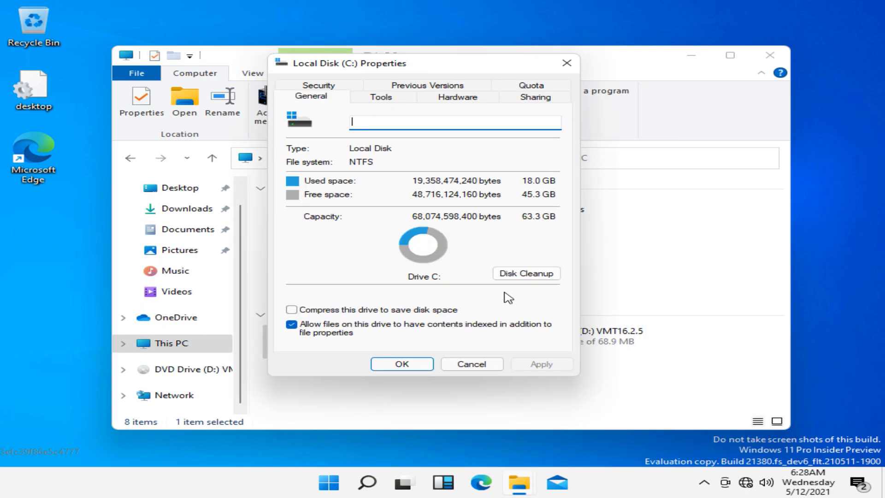
left_click(415, 367)
Step: Open the vmaudio setup information file in the audio\Vista folder of the VMT16.2.5 disc, then minimize File Explorer
double_click(604, 348)
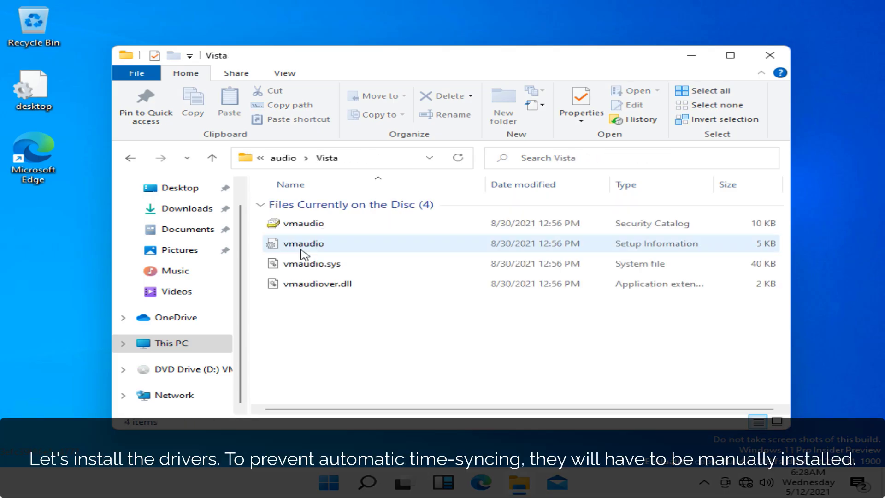
double_click(303, 243)
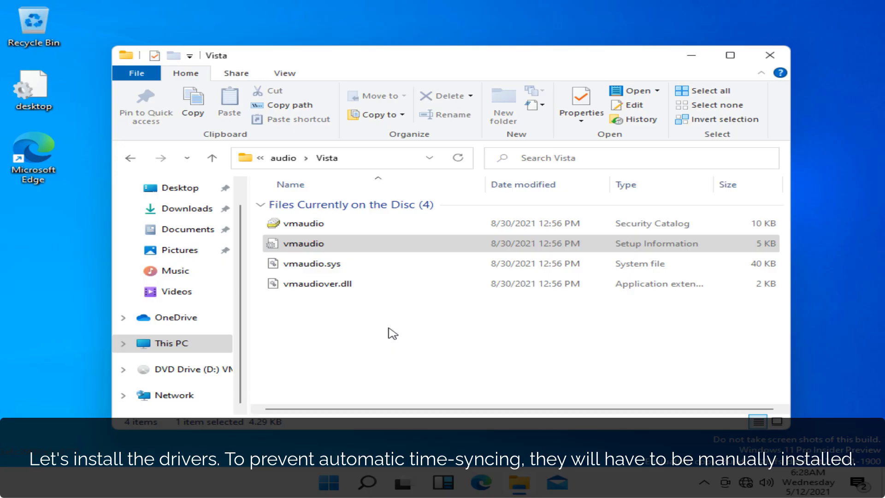
left_click(283, 158)
left_click(306, 158)
left_click(691, 56)
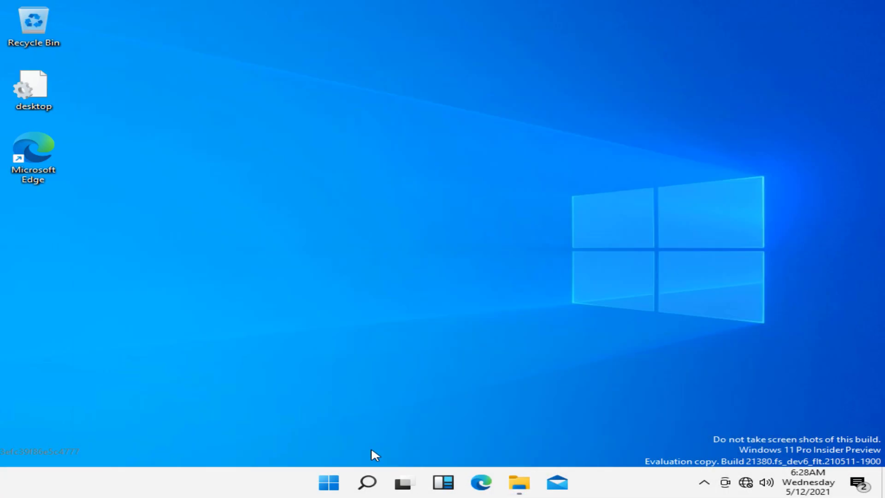
Step: Open Device Manager and update the Microsoft Basic Display Adapter driver using the files in D:\video_wddm
right_click(328, 482)
left_click(313, 194)
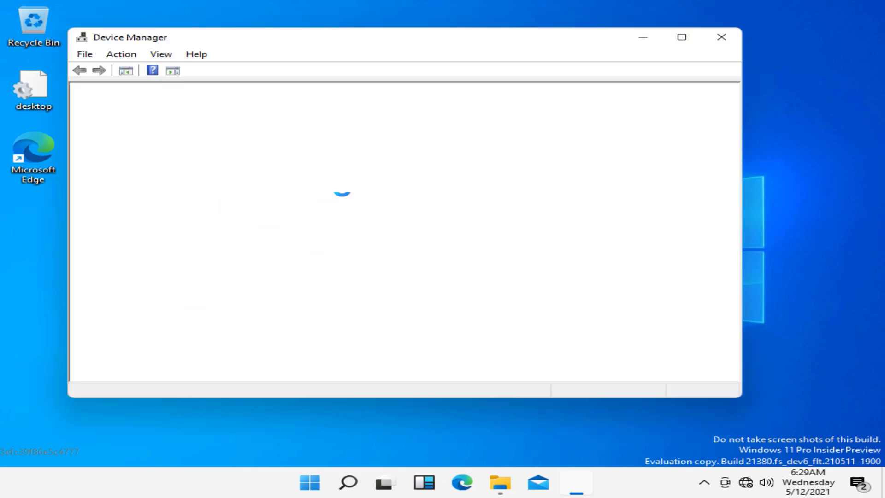
double_click(131, 146)
double_click(152, 158)
left_click(295, 99)
left_click(292, 239)
left_click(306, 229)
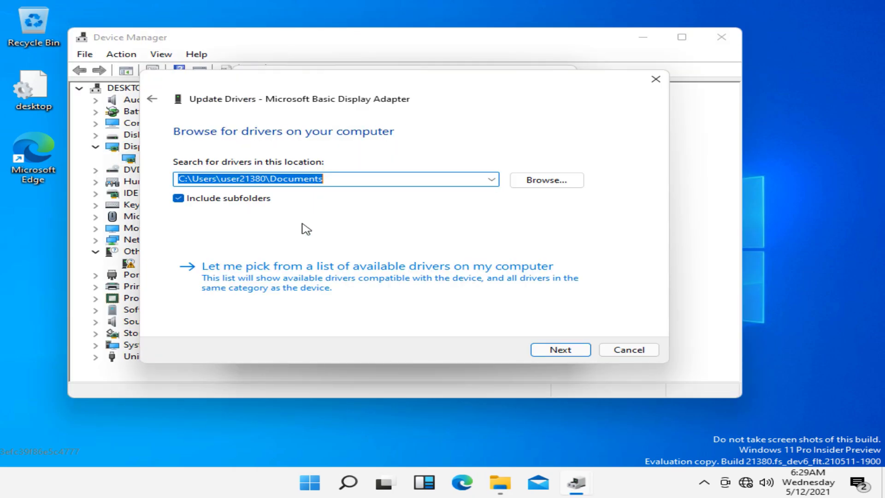
type("D:\\video_xddm")
key("Return")
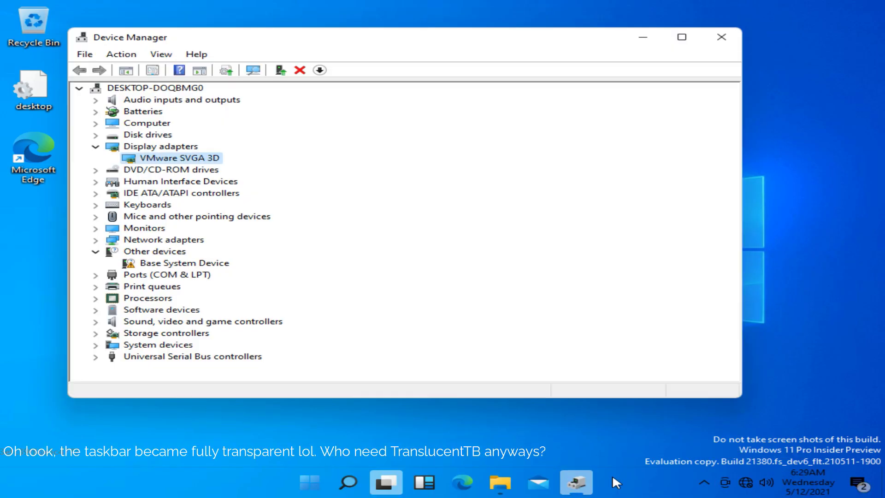
Step: Update the Base System Device driver by browsing for drivers on the D:\ drive, then close the wizard
double_click(148, 143)
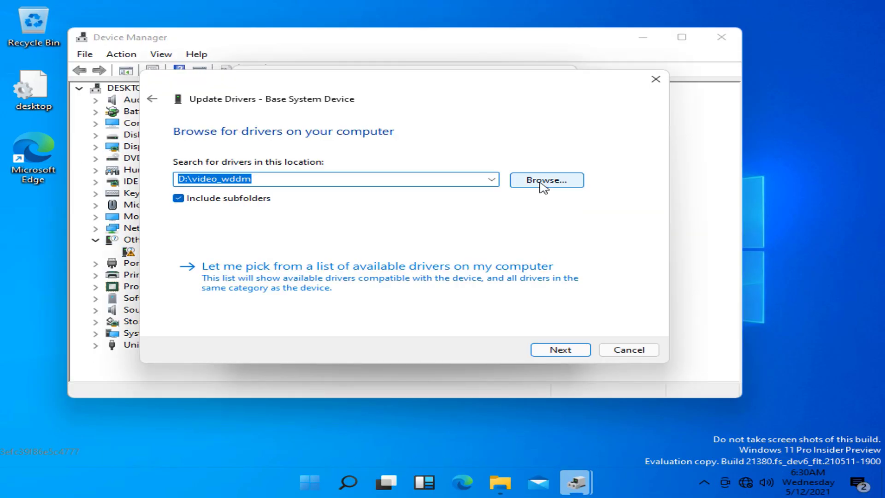
left_click(544, 182)
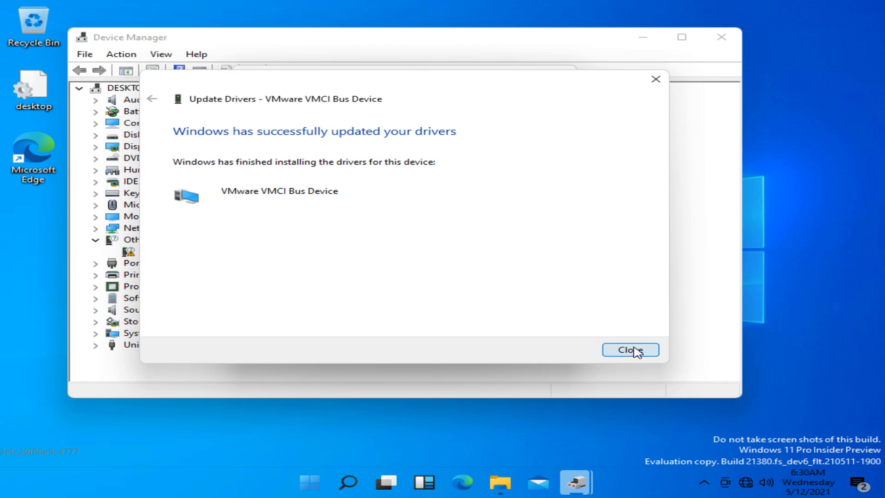
left_click(628, 349)
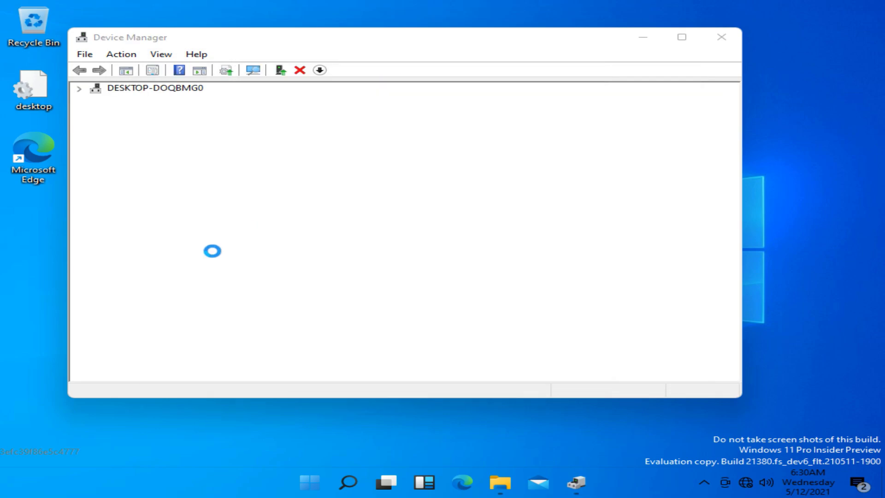
Step: Add all drivers found on D:\, including subfolders, through Device Manager's Add Drivers wizard
double_click(148, 98)
left_click(122, 54)
left_click(130, 69)
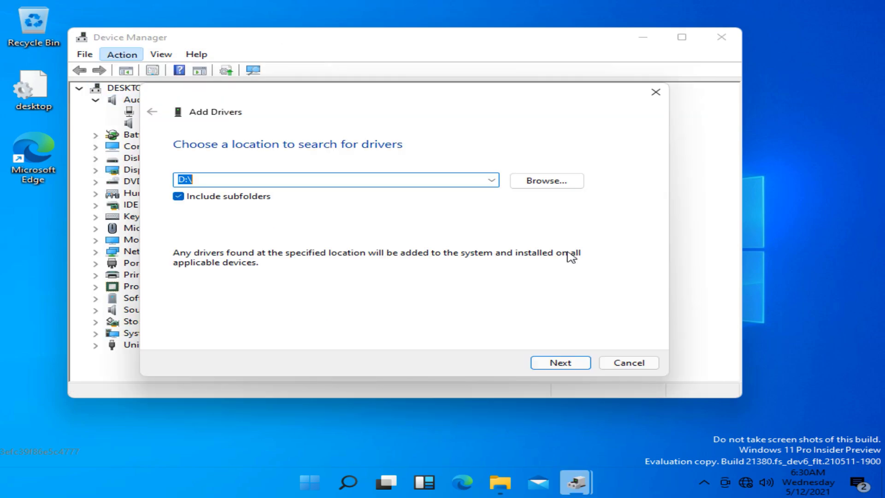
key("Return")
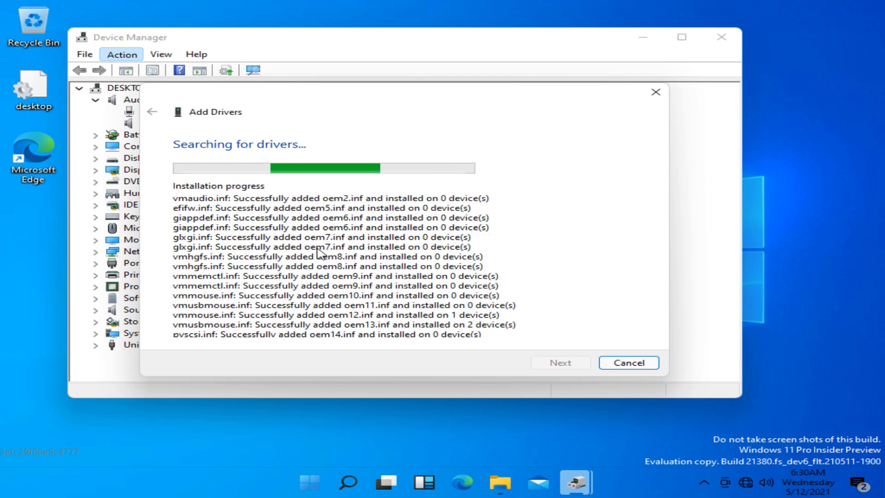
left_click(584, 240)
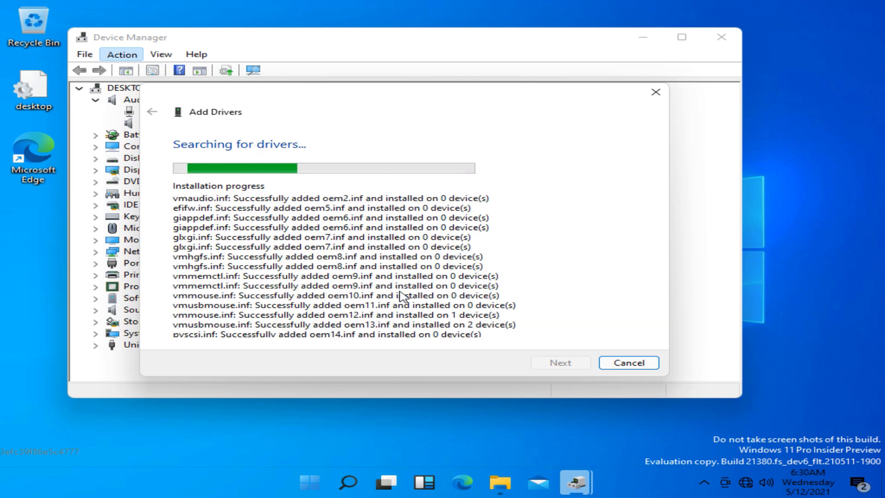
scroll(575, 265, "down", 5)
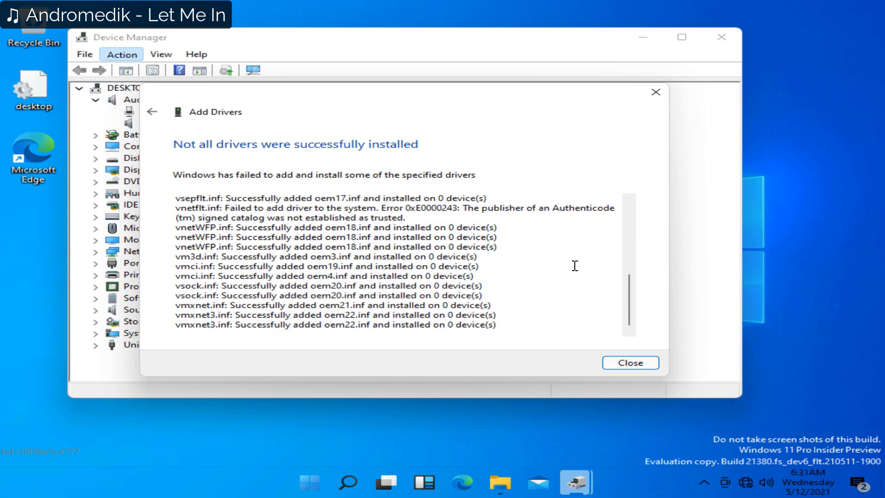
Step: Review the driver installation results, close the Add Drivers wizard and restart the computer
scroll(575, 266, "up", 2)
left_click_drag(381, 261, 409, 272)
scroll(411, 276, "up", 3)
left_click(630, 363)
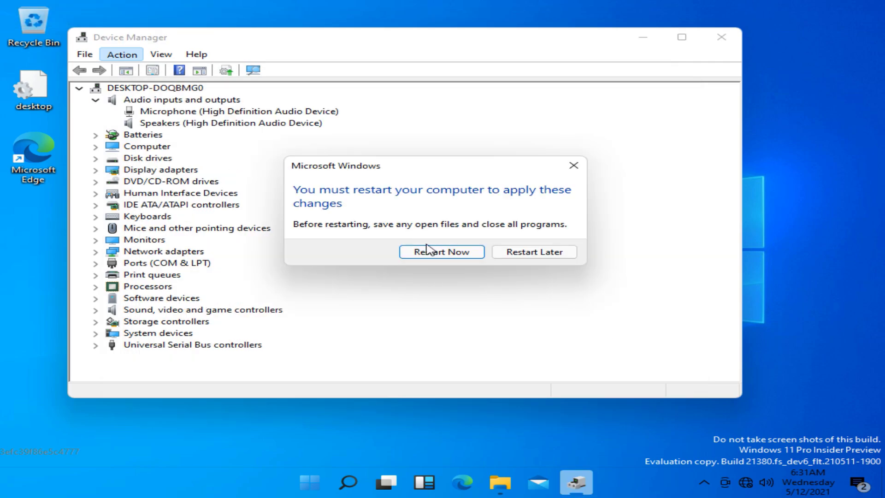
left_click(442, 252)
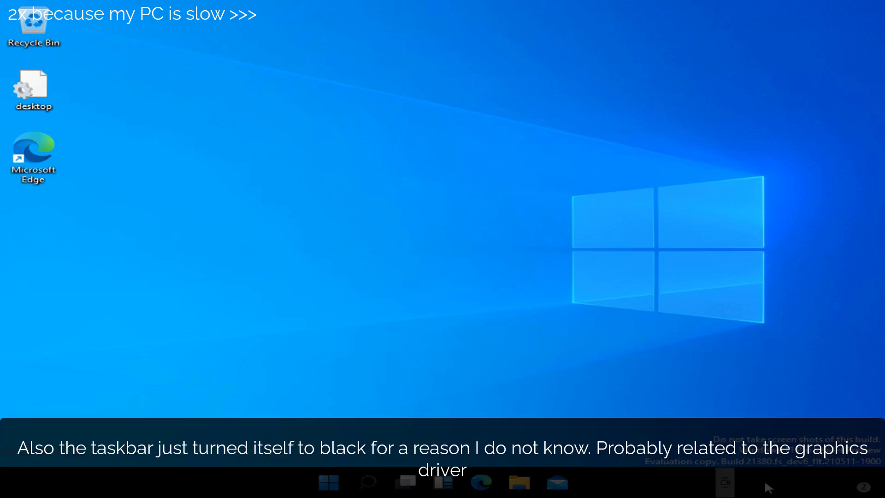
Step: Open the display settings from the desktop and close the desktop file's Notepad window
right_click(439, 248)
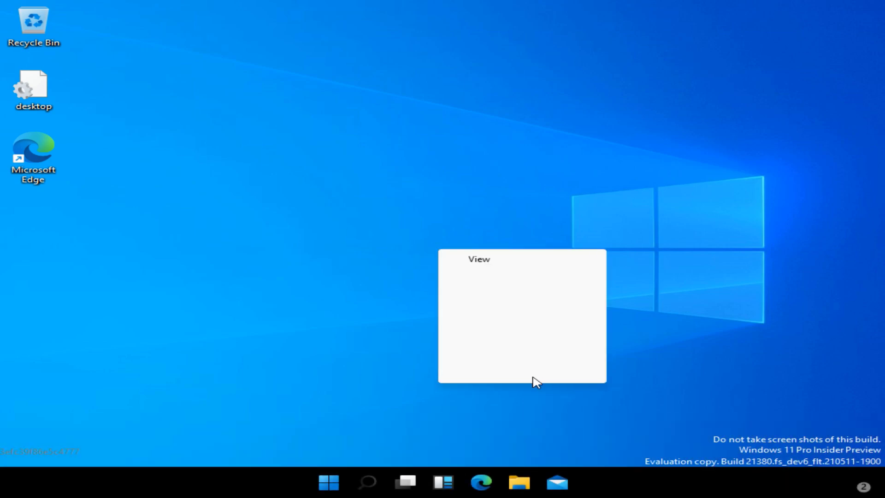
left_click(490, 359)
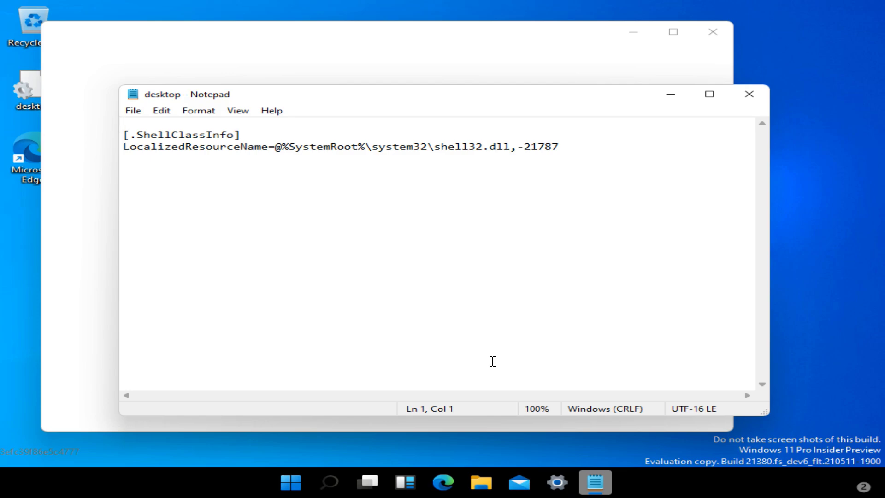
left_click(749, 94)
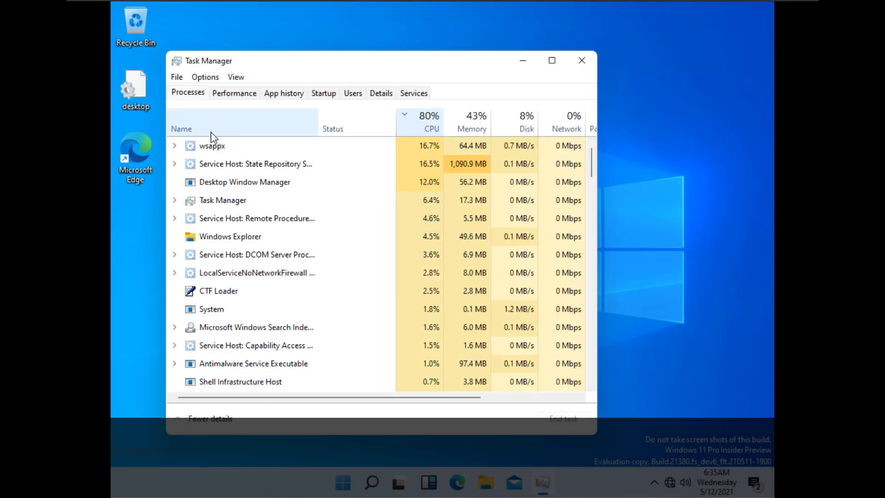
Step: Sort the Task Manager processes by name, then show the desktop and open Start
left_click(209, 119)
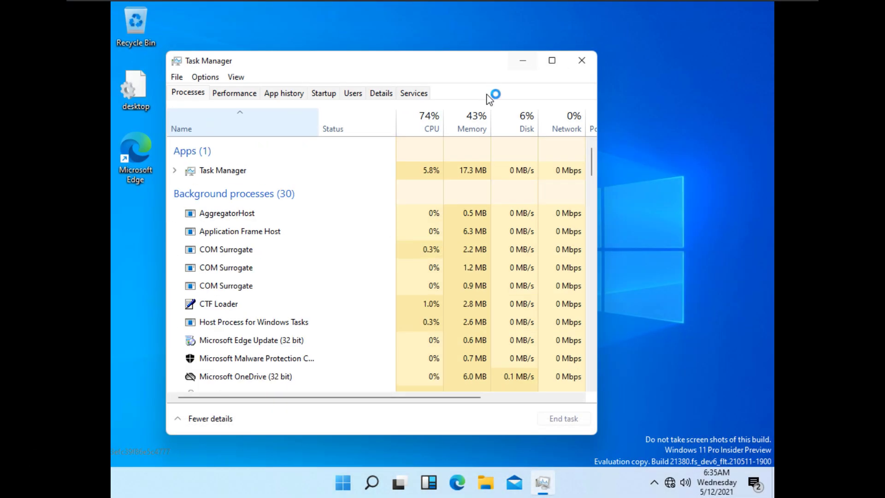
key("super+d")
left_click(593, 243)
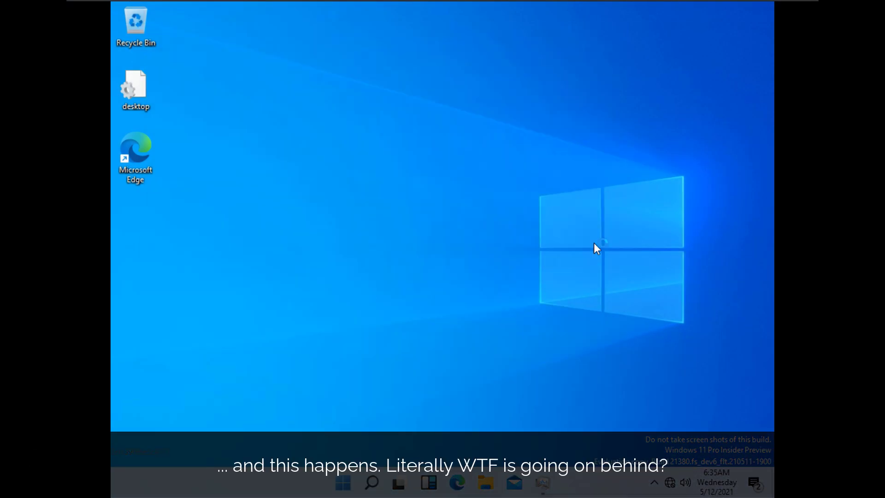
left_click(343, 481)
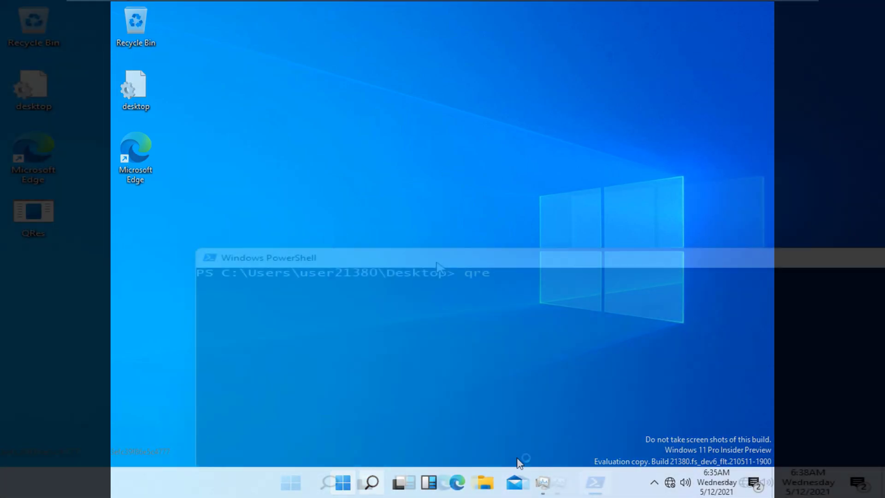
Step: Try to change the screen resolution by running .\qres /X 1920 /Y 108- in PowerShell
type("\\")
type("qres /")
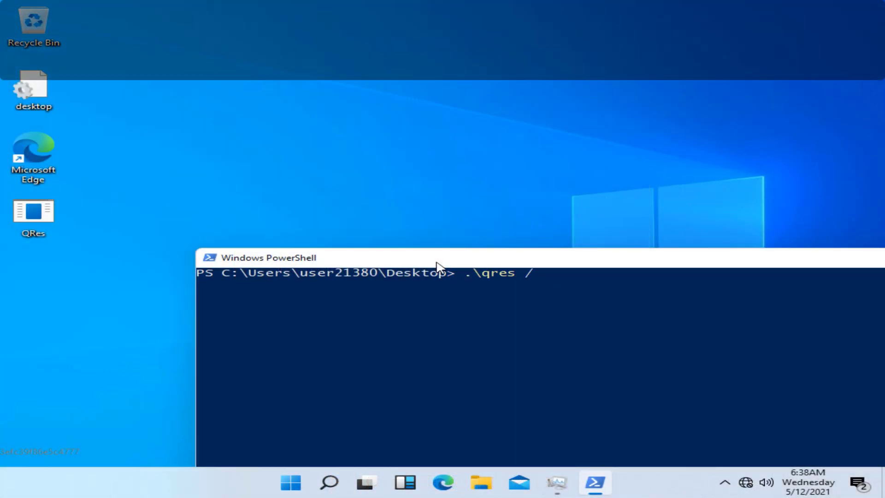
type("x 1920 /Y 108-")
key("Return")
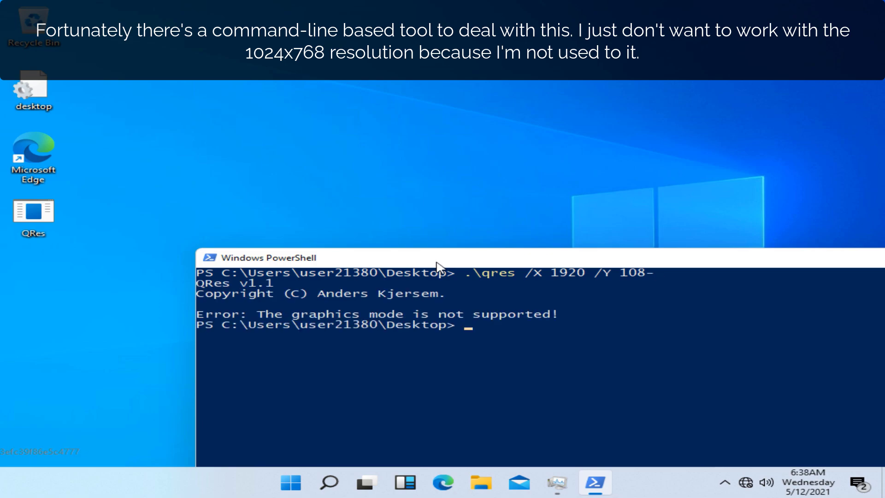
Step: Set the screen resolution by running .\qres /X 1920 /Y 1080, then close PowerShell
key("Up")
key("BackSpace")
type("0 /Y 1080")
key("Return")
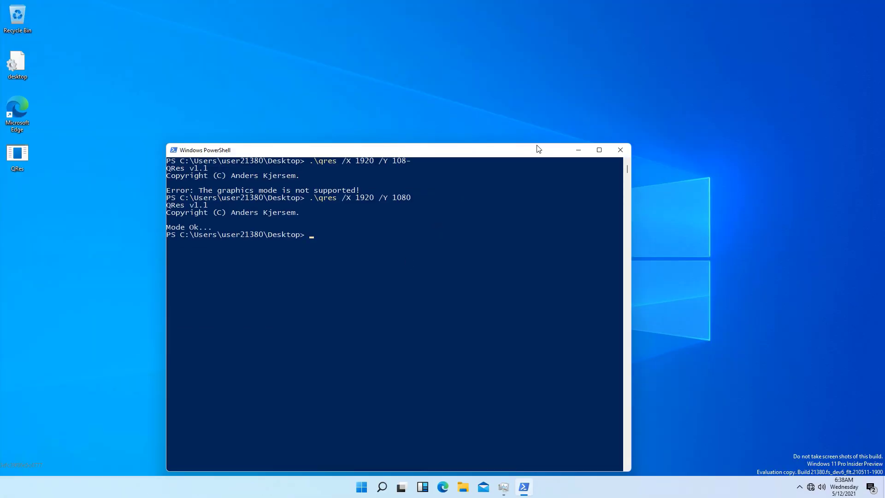
key("alt+F4")
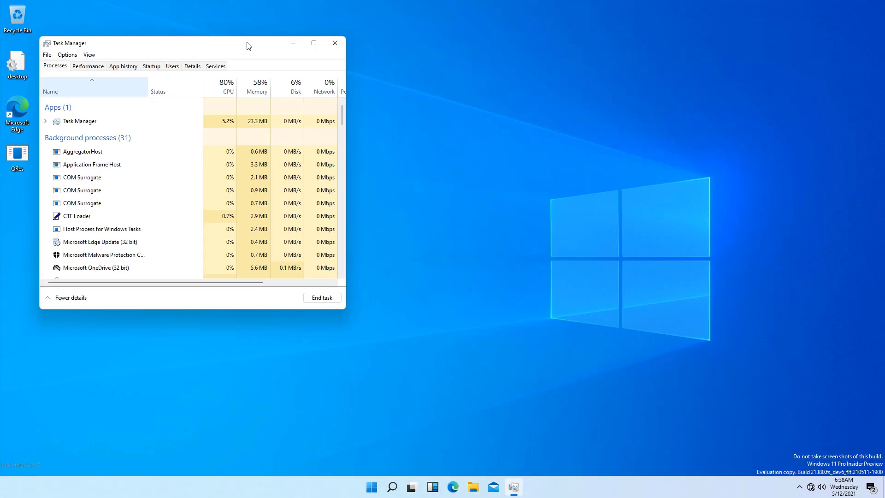
Step: Check the CPU performance graph in Task Manager, return to the process list, then move and minimize the window
left_click_drag(248, 46, 502, 103)
left_click(341, 124)
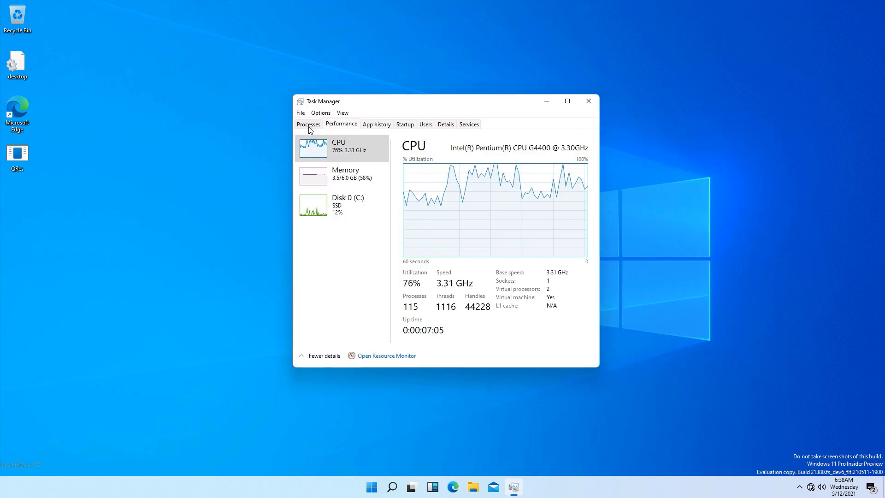
left_click(309, 125)
left_click_drag(425, 95, 700, 218)
left_click(777, 216)
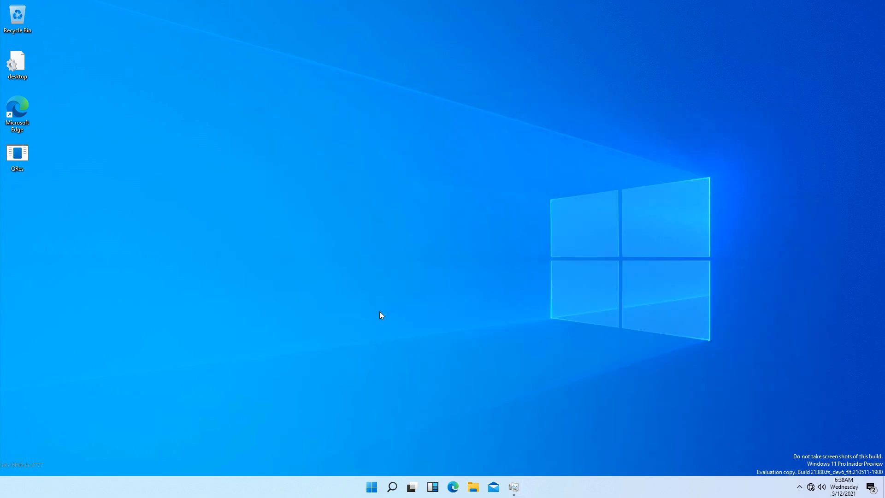
Step: Browse the All apps list in Start down to the Microsoft apps
left_click(371, 486)
left_click(536, 188)
scroll(418, 295, "down", 15)
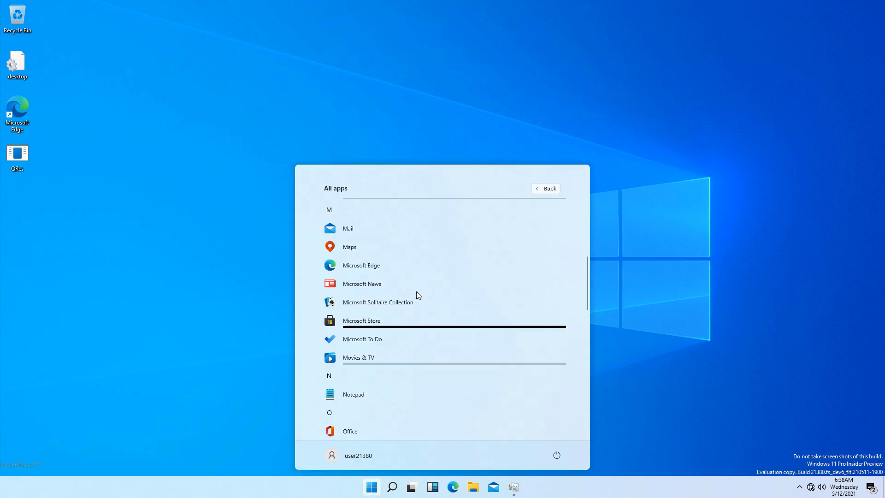
Step: Restore Task Manager, sort the processes by memory usage and expand the first process in the list
left_click(513, 486)
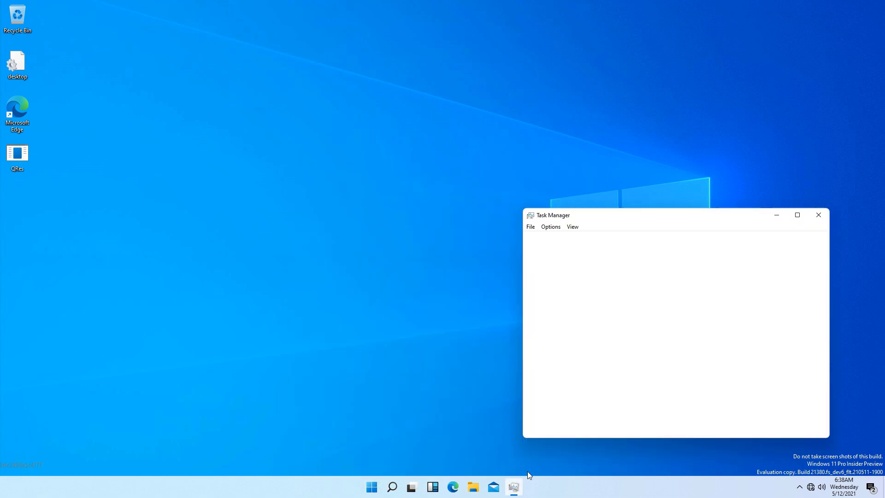
left_click(739, 259)
double_click(595, 274)
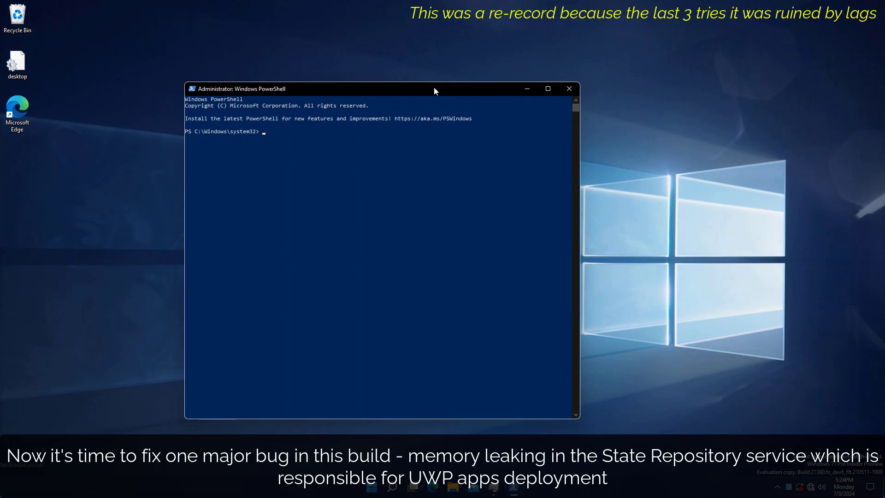
Step: Remove the existing Store packages by running Get-AppxPackage *Store* | Remove-AppxPackage in the administrator PowerShell
type("Get-Appx")
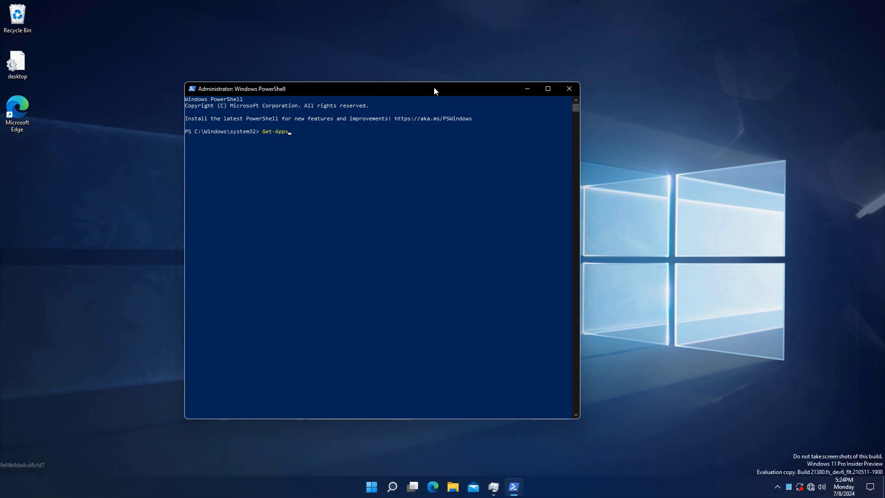
type("Package *Store* | Remove-AppxPackage")
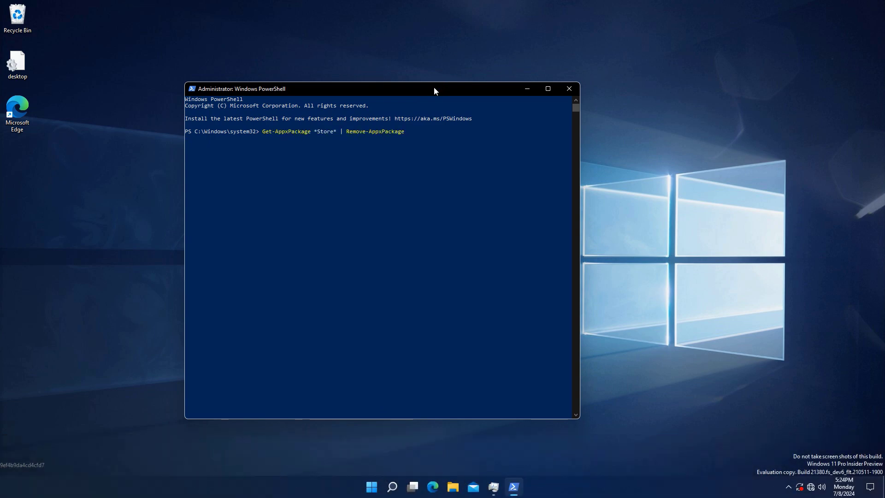
key("Return")
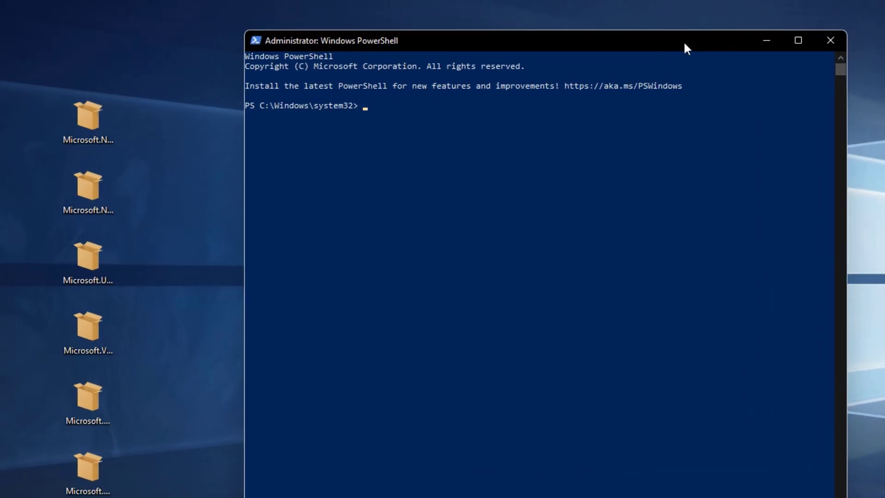
Step: Change to the user's desktop folder and install Microsoft.NET.Native.Framework.2.2_2.2.29512.0_x64__8wekyb3d8bbwe.Appx with Add-AppxPackage -path
type("cd\\")
key("Return")
type("cd users\\fuck\\desktop")
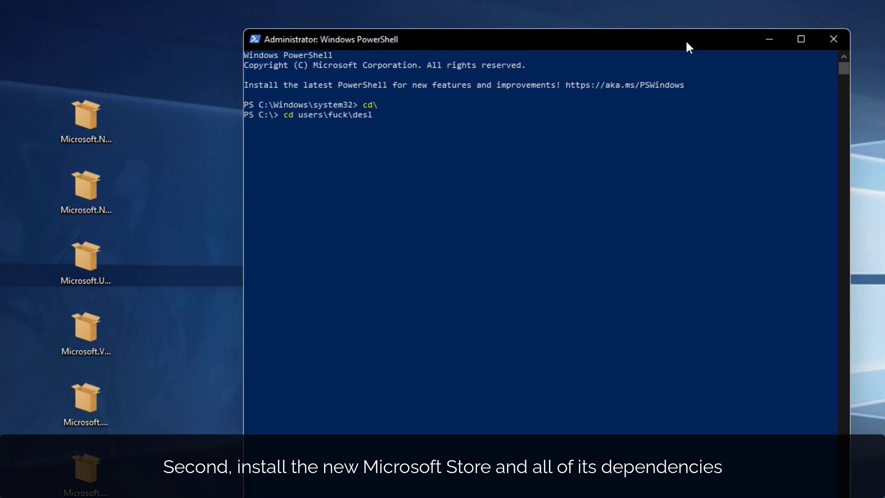
key("Return")
type("Add-AppxPackage -path .\\Microsoft.NET.Native.Framework.2.2_2.2.29512.0_x64__8wekyb3d8bbwe.Appx")
key("Return")
Step: Adapt the previous Add-AppxPackage command to install Microsoft.NET.Native.Runtime.2.2_2.2.28604.0_x64__8wekyb3d8bbwe.Appx and run it
key("Up")
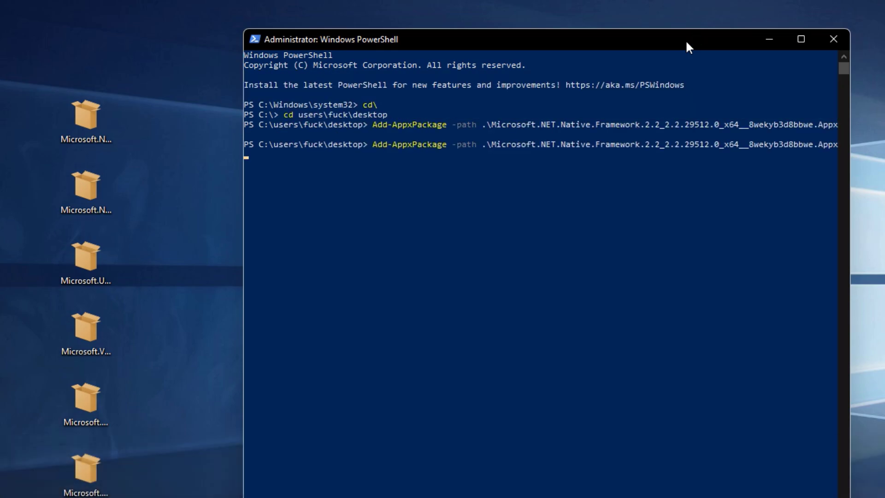
key("BackSpace")
key("BackSpace")
key("BackSpace")
key("BackSpace")
key("BackSpace")
key("BackSpace")
key("BackSpace")
key("BackSpace")
key("BackSpace")
key("BackSpace")
key("BackSpace")
key("BackSpace")
key("BackSpace")
key("BackSpace")
key("BackSpace")
key("BackSpace")
key("BackSpace")
key("BackSpace")
key("BackSpace")
key("BackSpace")
type("-path .\\Microsoft.NET.Native.Runtime.2.2_2.2.28604.0_x64__8wekyb3d8bbwe.Appx")
key("Return")
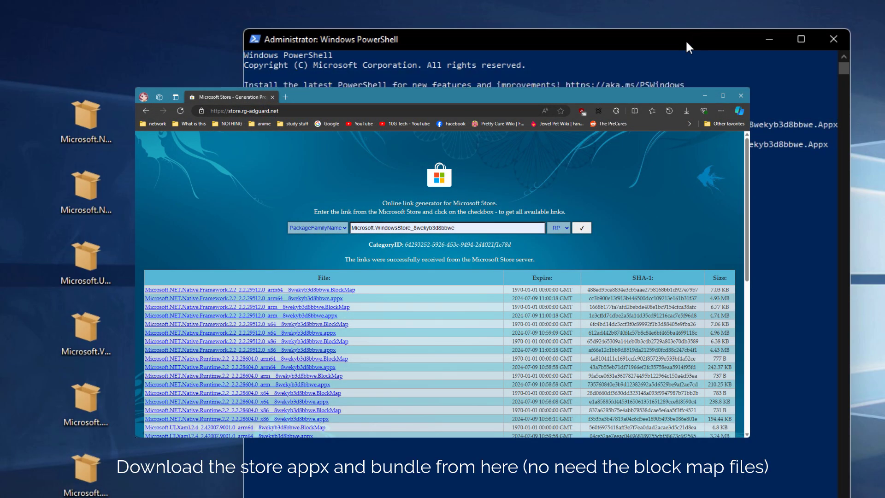
Step: Install Microsoft.UI.Xaml.2.8_8.2310.30001.0_x64__8wekyb3d8bbwe.Appx from the desktop folder with Add-AppxPackage -path
type("Add-AppxPackage -path .\\Microsoft.UI.Xaml.2.8_8.2310.30001.0_x64__8wekyb3d8bbwe.Appx")
key("Return")
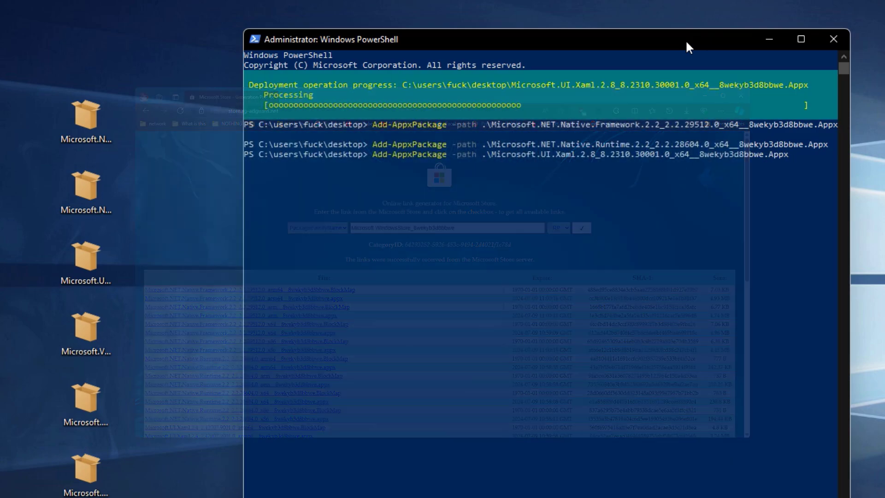
Step: Install Microsoft.VCLibs.140.00.UWPDesktop_14.0.33728.0_x64__8wekyb3d8bbwe.Appx from the desktop folder with Add-AppxPackage -path
left_click(101, 363)
left_click(367, 312)
type("Add-AppxPackage -path .\\Microsoft.VCLibs.140.00.UWPDesktop_14.0.33728.0_x64__8wekyb3d8bbwe.Appx")
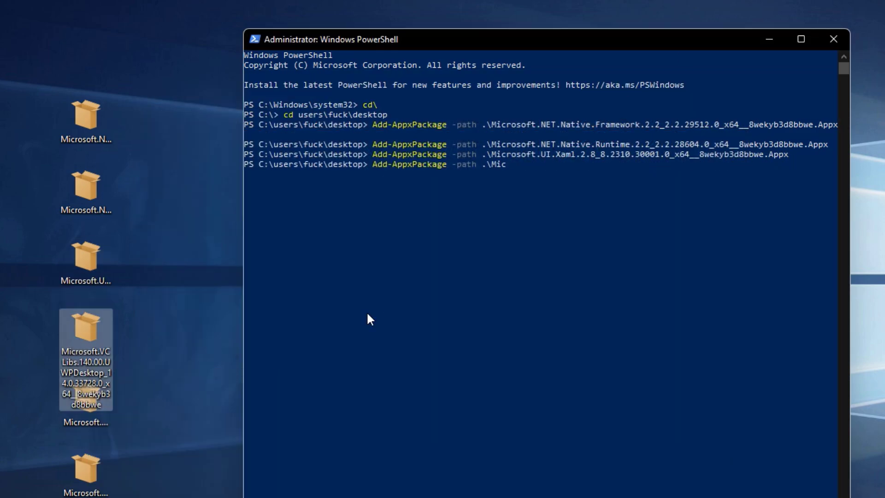
key("Return")
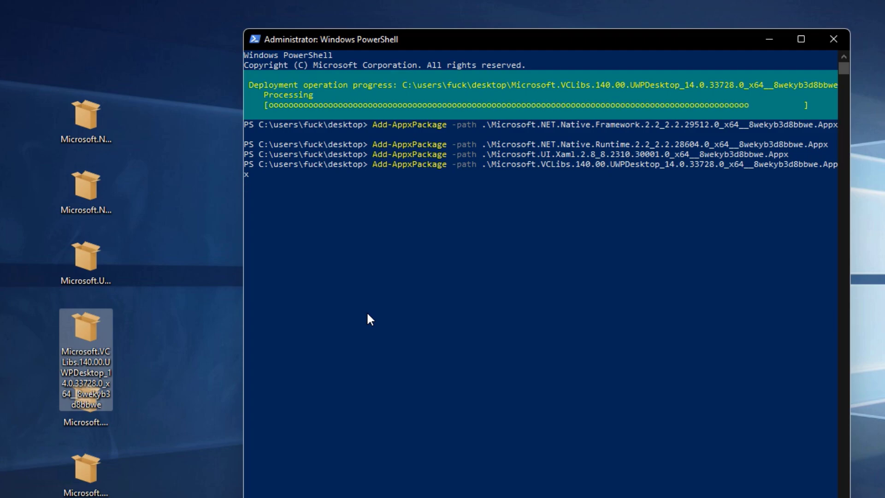
Step: Adapt the previous Add-AppxPackage command to install Microsoft.VCLibs.140.00_14.0.33519.0_x64__8wekyb3d8bbwe.Appx and run it
key("Up")
key("BackSpace")
key("BackSpace")
key("BackSpace")
key("BackSpace")
key("BackSpace")
key("BackSpace")
key("BackSpace")
key("BackSpace")
key("BackSpace")
key("BackSpace")
key("BackSpace")
key("BackSpace")
key("BackSpace")
key("BackSpace")
key("BackSpace")
key("BackSpace")
key("BackSpace")
key("BackSpace")
key("BackSpace")
key("BackSpace")
key("Tab")
key("Tab")
key("Tab")
key("Return")
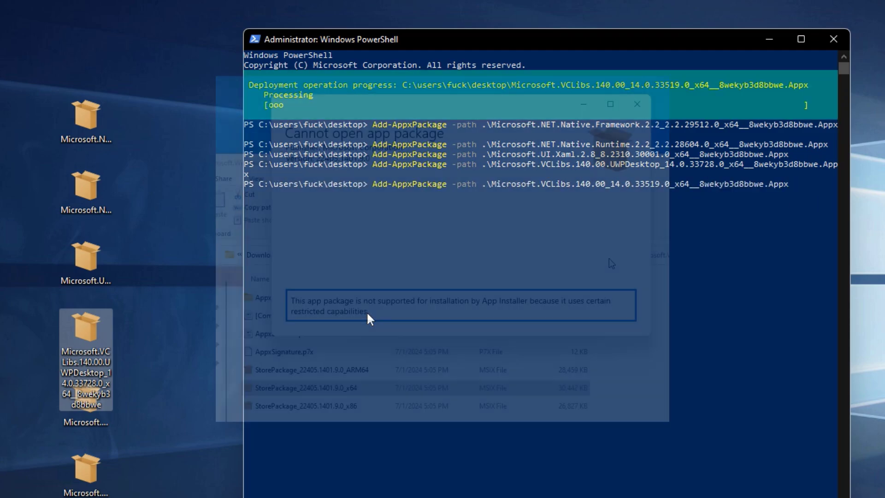
Step: Rework the last Add-AppxPackage command to install Microsoft.WindowsStore_22405.1401.9.0_neutral_~_8wekyb3d8bbwe.Msixbundle and run it
key("Up")
key("BackSpace")
key("BackSpace")
key("BackSpace")
key("BackSpace")
key("BackSpace")
key("BackSpace")
key("BackSpace")
key("BackSpace")
key("BackSpace")
key("BackSpace")
key("BackSpace")
key("BackSpace")
key("BackSpace")
key("BackSpace")
key("BackSpace")
key("BackSpace")
key("BackSpace")
key("BackSpace")
key("BackSpace")
key("BackSpace")
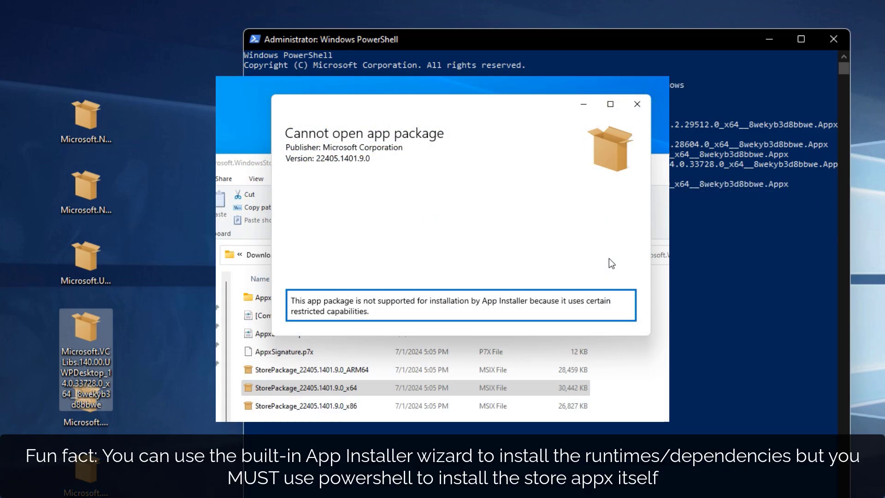
key("Tab")
key("Return")
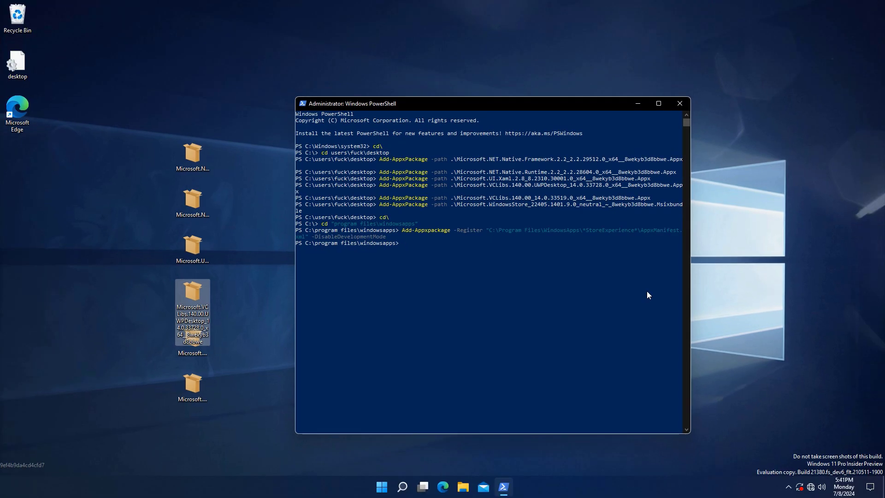
Step: Minimize PowerShell and reconnect the virtual machine's network adapter, enabling both Connected and Connect at power on in the VM settings
left_click(637, 104)
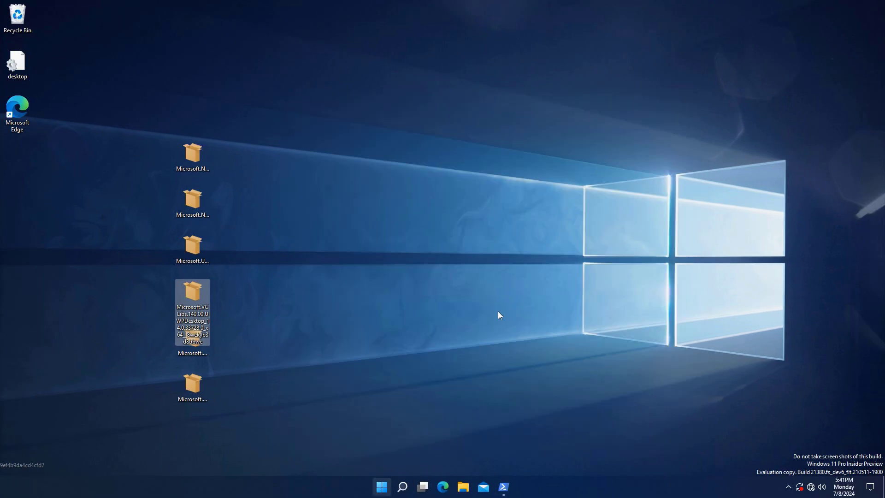
key("super")
mouse_move(602, 3)
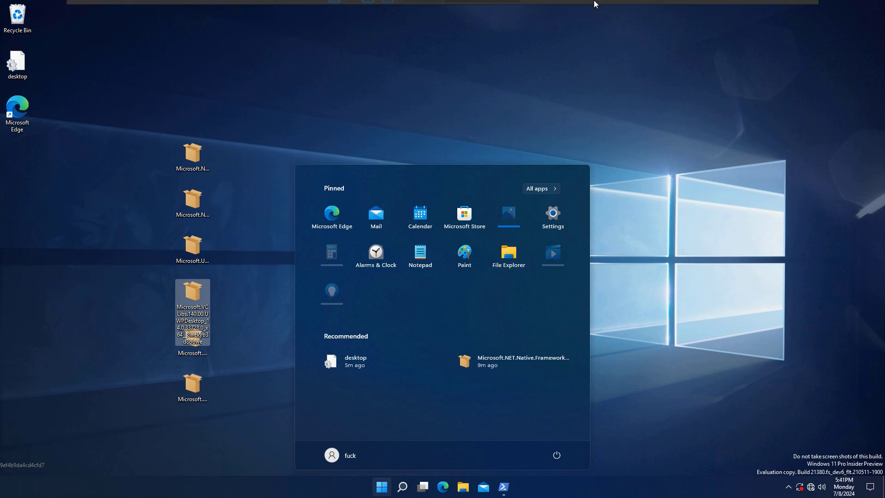
right_click(491, 7)
left_click(434, 127)
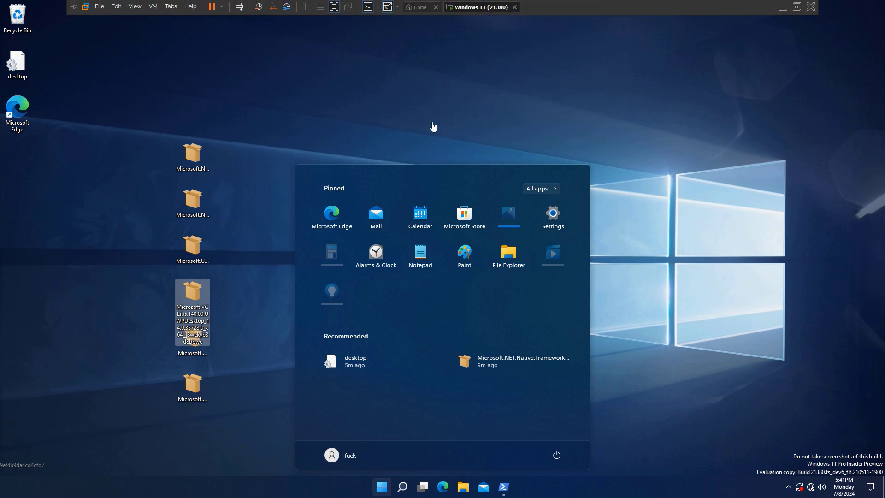
left_click(319, 157)
left_click(446, 123)
left_click(447, 132)
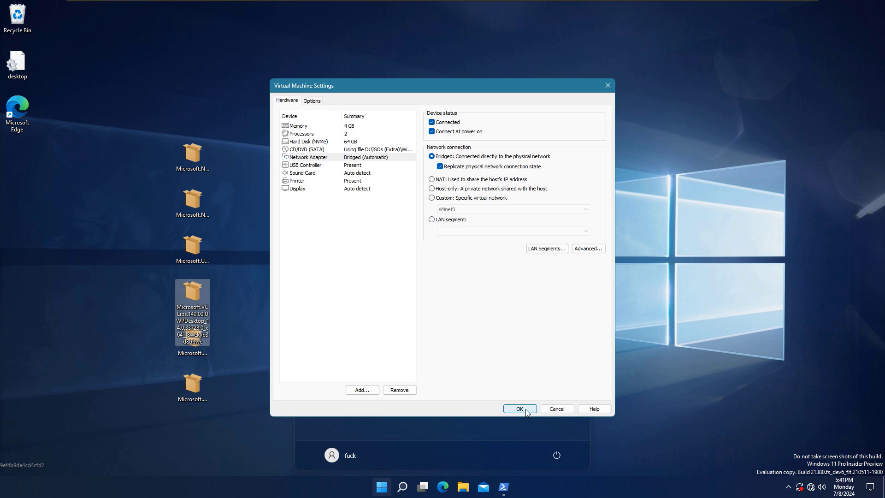
left_click(526, 409)
left_click(133, 7)
left_click(147, 32)
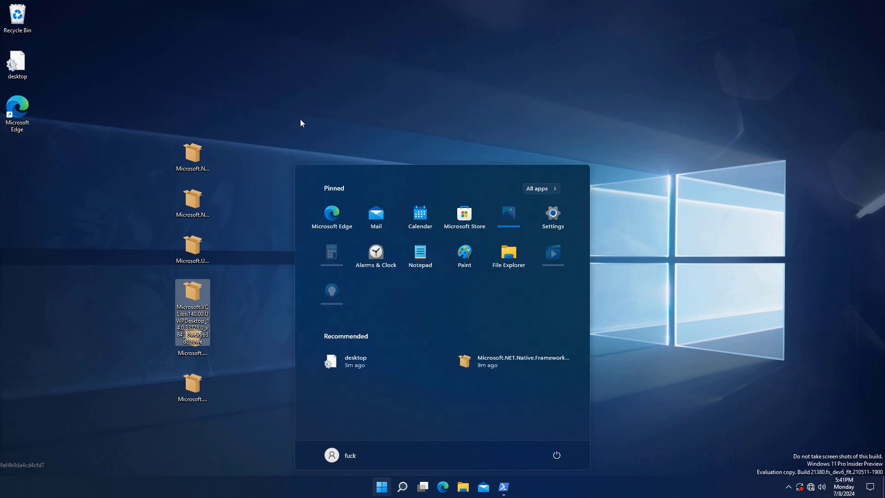
left_click(729, 402)
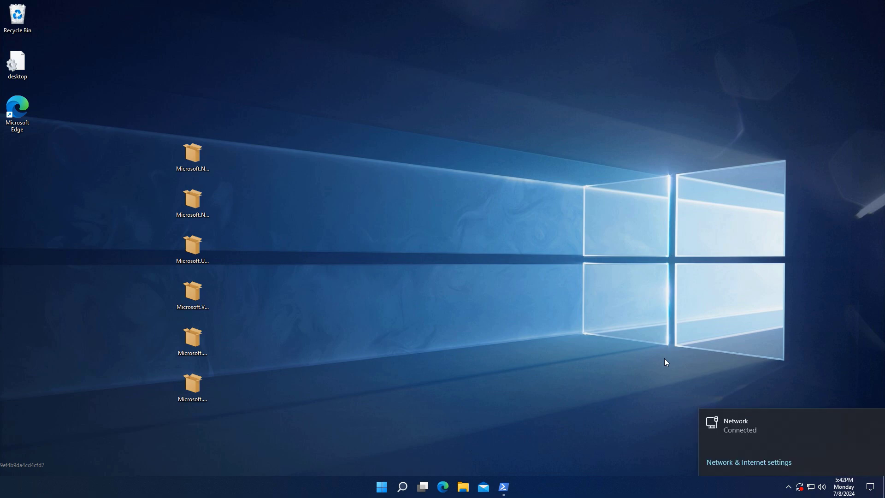
Step: Open Task Manager, allowing it through User Account Control, and sort the processes by memory usage
right_click(382, 486)
left_click(360, 374)
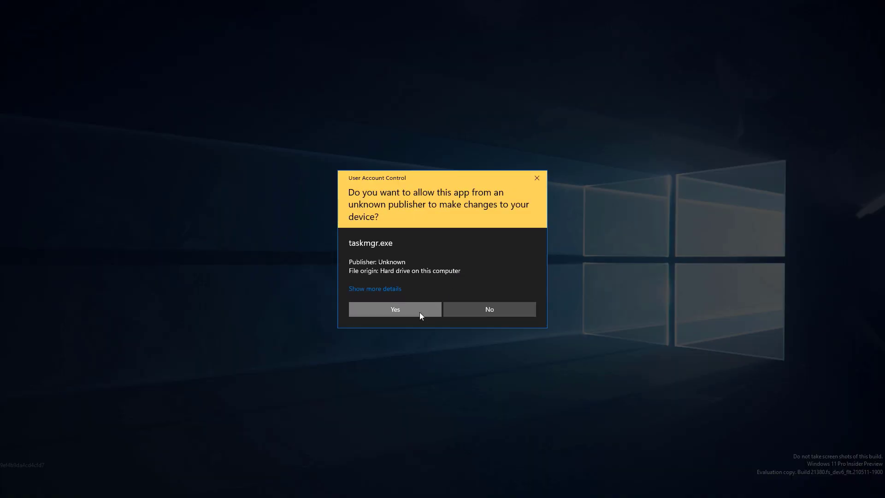
left_click(420, 311)
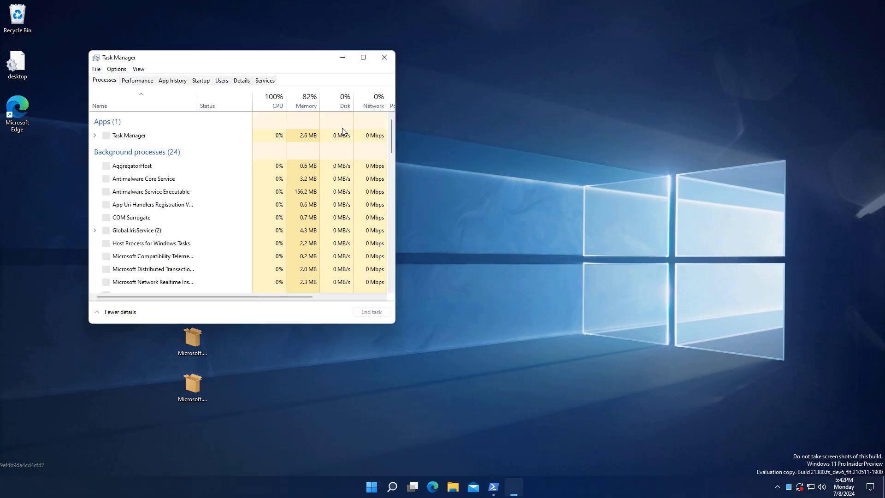
left_click(272, 102)
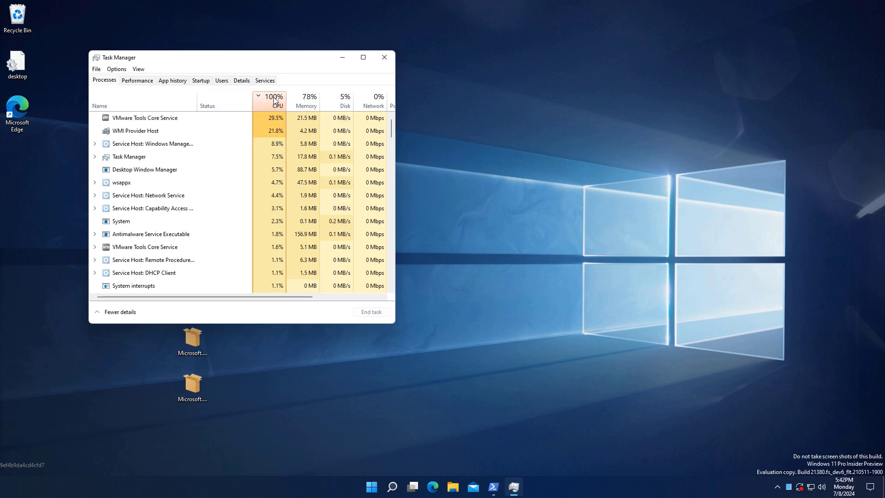
left_click(306, 102)
Step: Expand the Service Host process for the State Repository Service and try to stop the service inside it
right_click(131, 118)
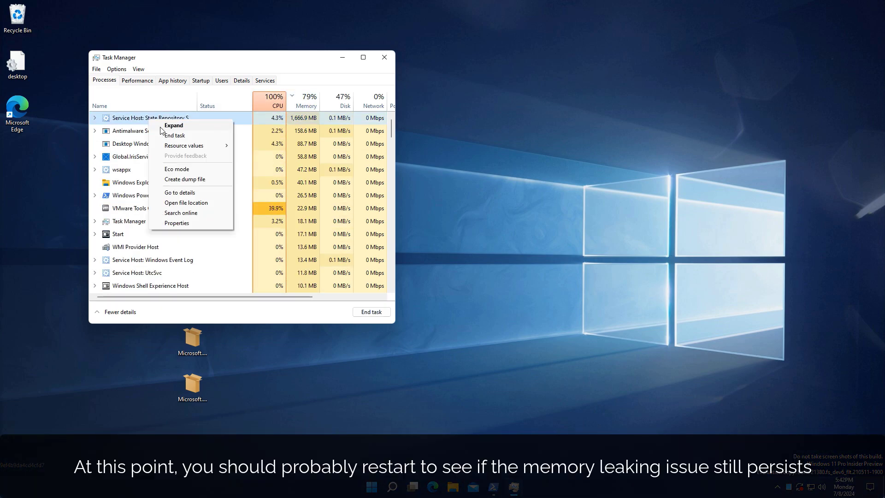
left_click(138, 124)
right_click(97, 129)
left_click(106, 134)
left_click(499, 253)
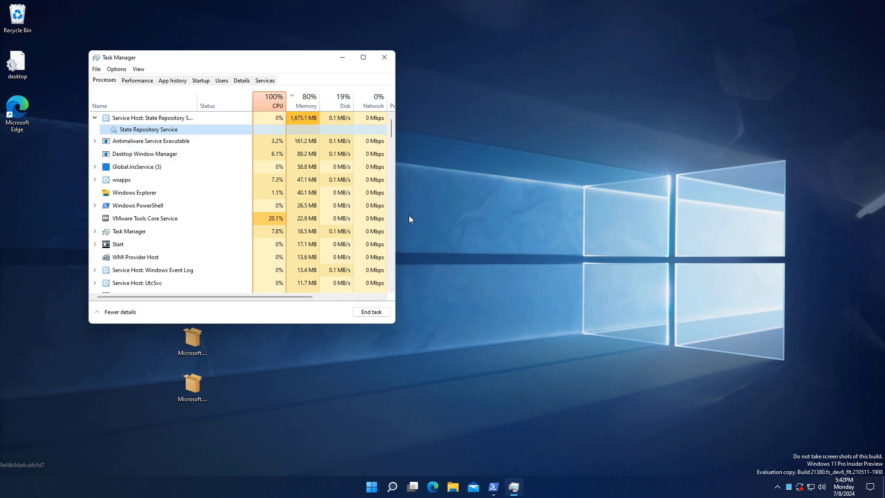
Step: Find the AppXSvc deployment service in Task Manager's service list and try to restart it
left_click(265, 80)
scroll(234, 180, "up", 2)
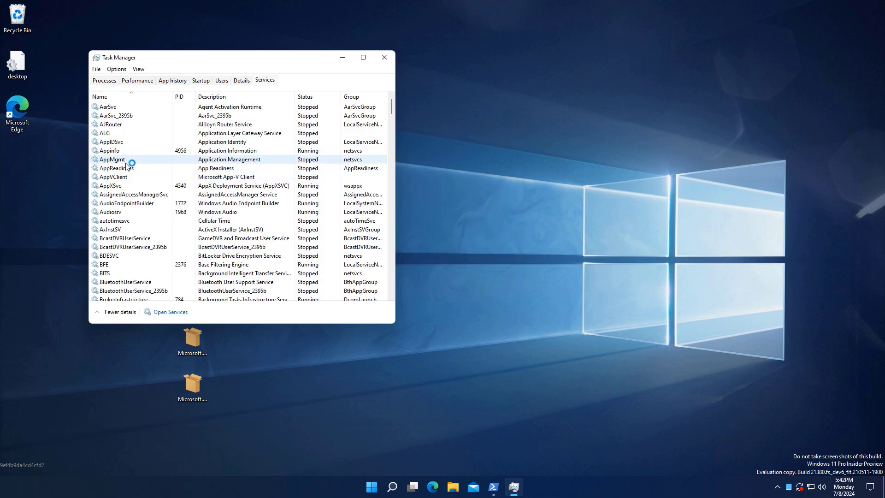
right_click(121, 186)
left_click(149, 211)
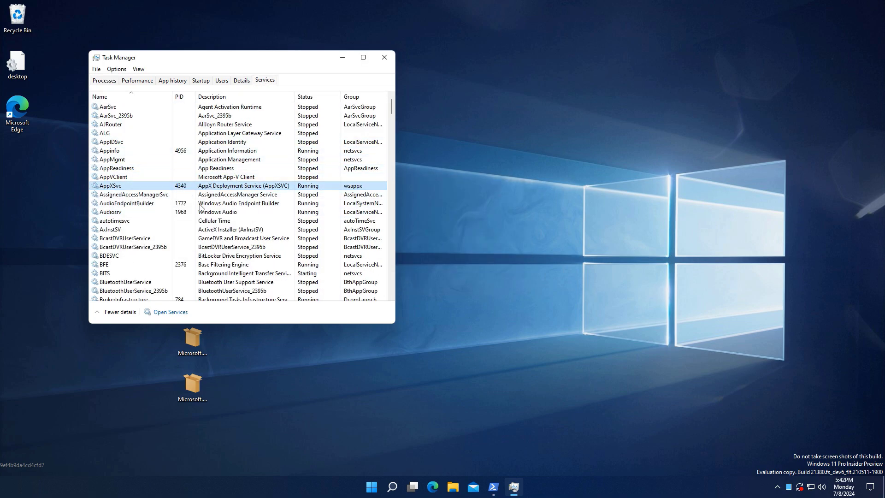
left_click(499, 253)
Step: Check the CPU performance graph, return to the process list and minimize Task Manager
left_click(104, 80)
left_click(137, 80)
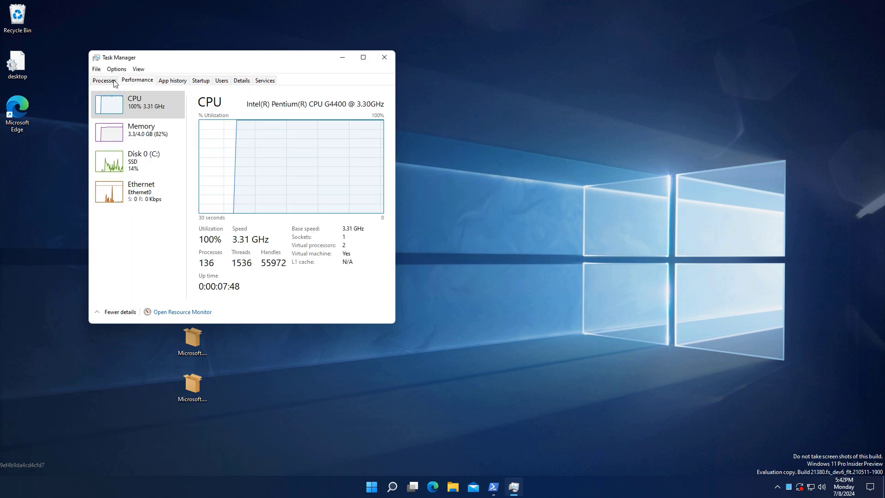
left_click(105, 81)
left_click(342, 58)
Step: Open the Microsoft Store library, check for app updates and start updating all apps
key("super")
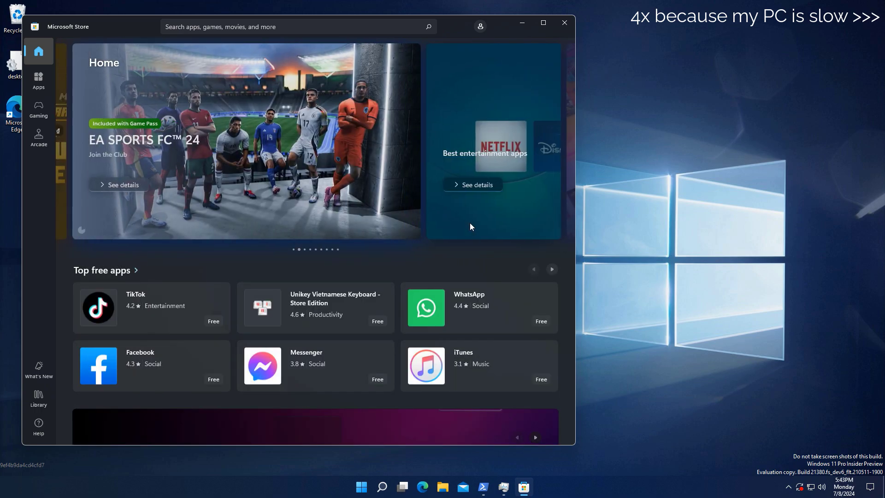
left_click(39, 397)
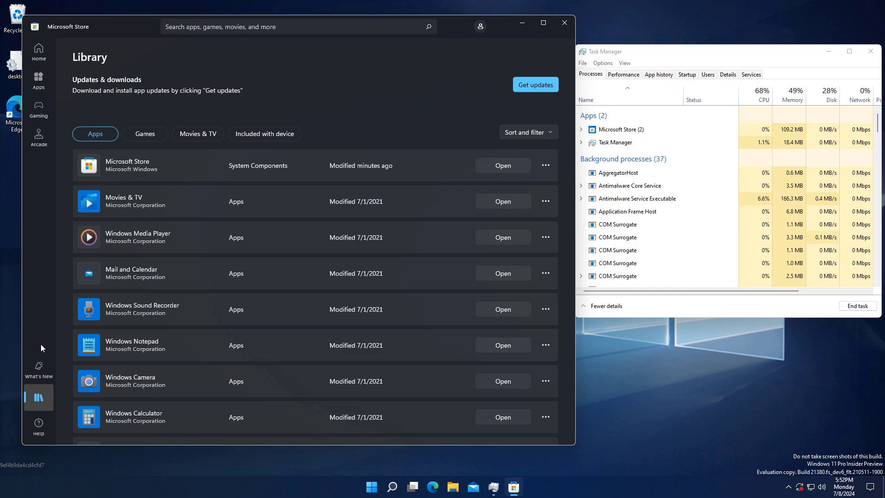
left_click(536, 85)
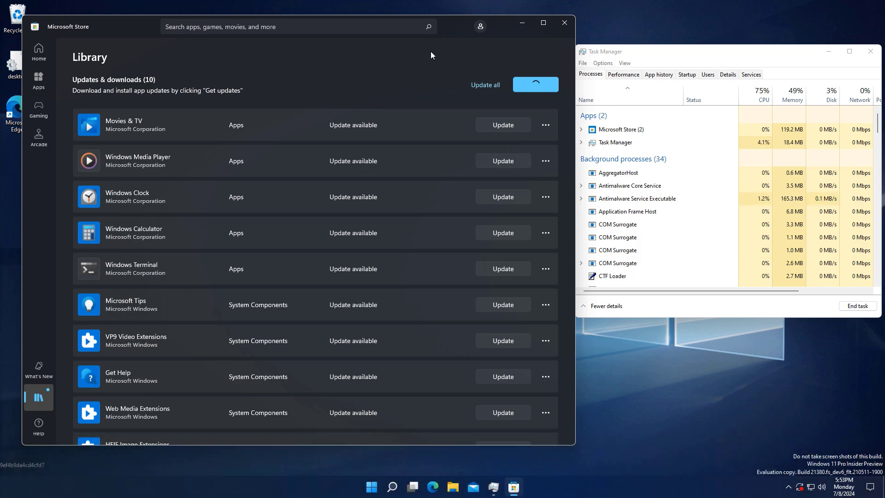
left_click(485, 85)
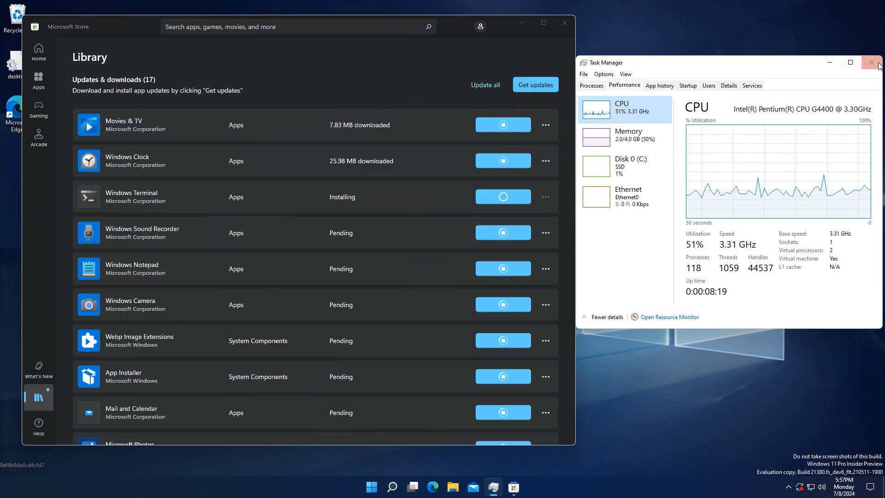
Step: Close Task Manager, move the Microsoft Store window towards the middle of the desktop and close it
left_click(878, 65)
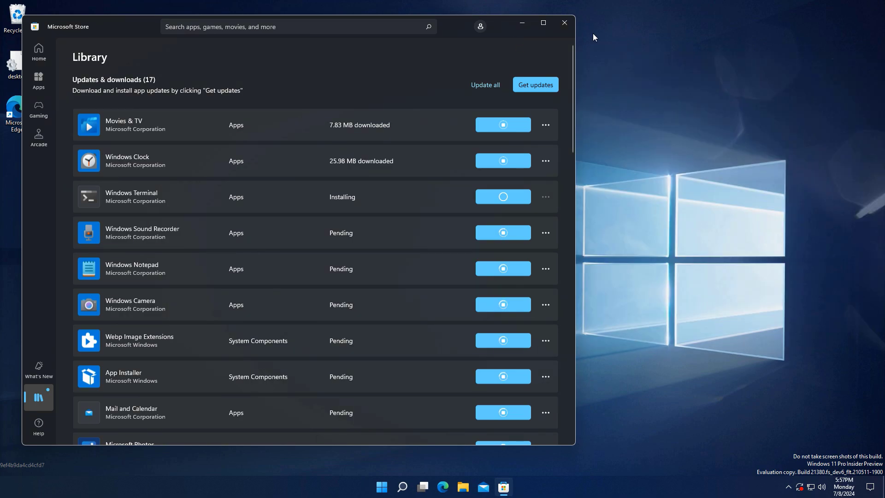
left_click_drag(518, 32, 650, 39)
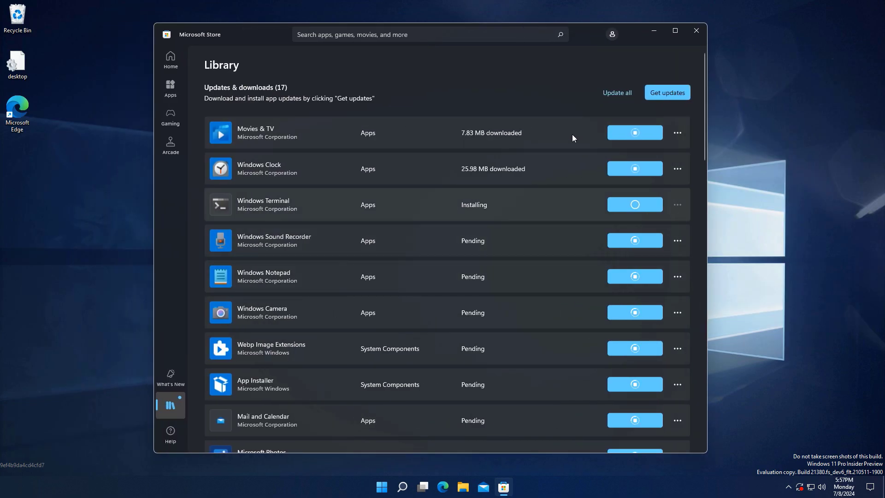
left_click(696, 30)
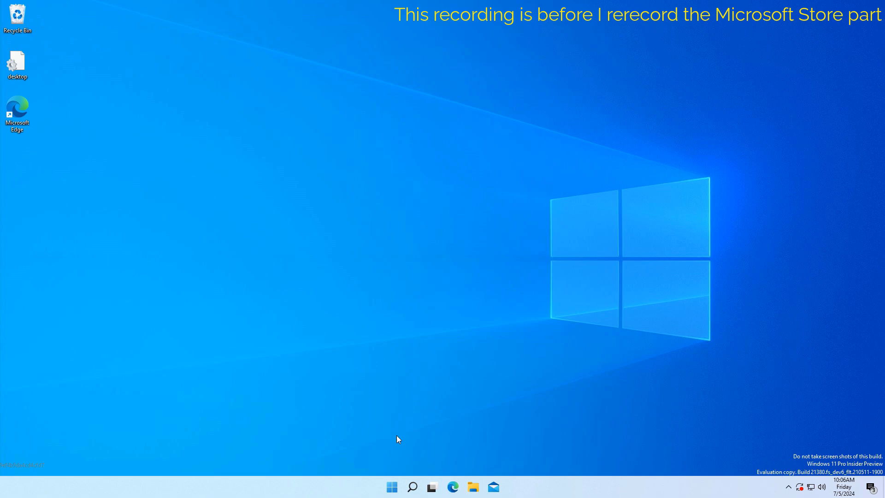
Step: Launch the Get Started app from the list of all apps, begin its introduction and close it
left_click(392, 486)
left_click(537, 188)
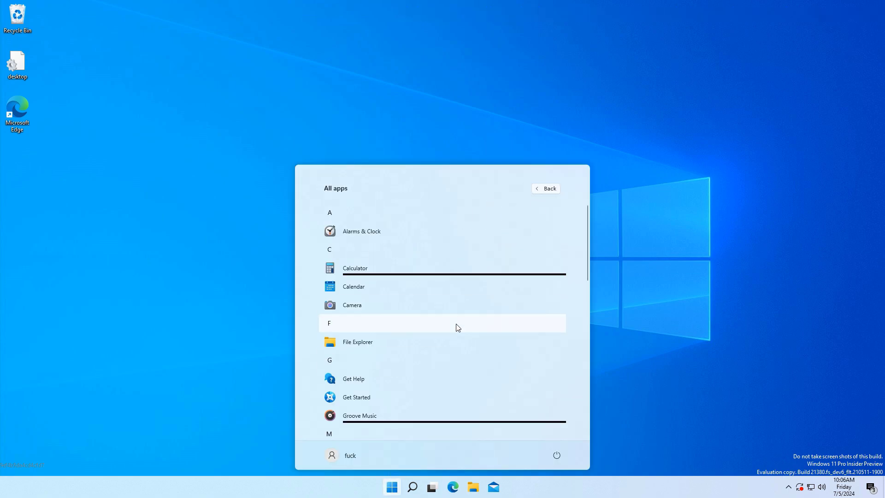
scroll(456, 323, "down", 3)
left_click(384, 290)
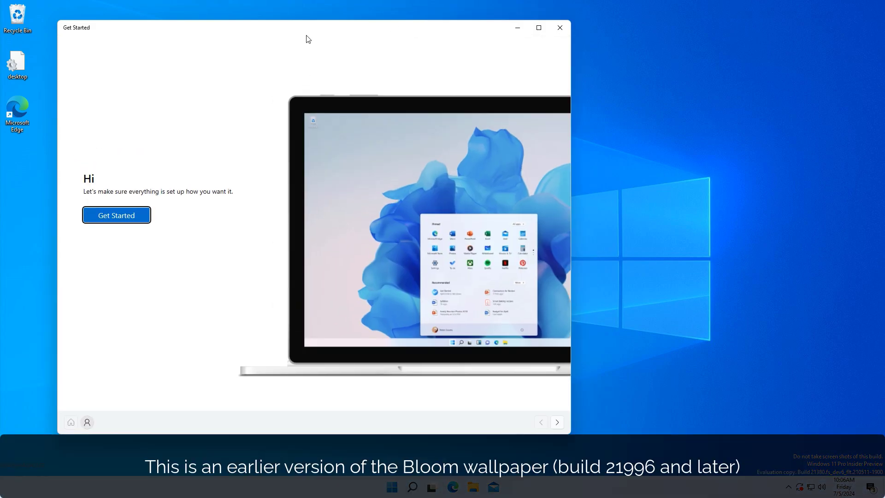
left_click_drag(306, 36, 437, 40)
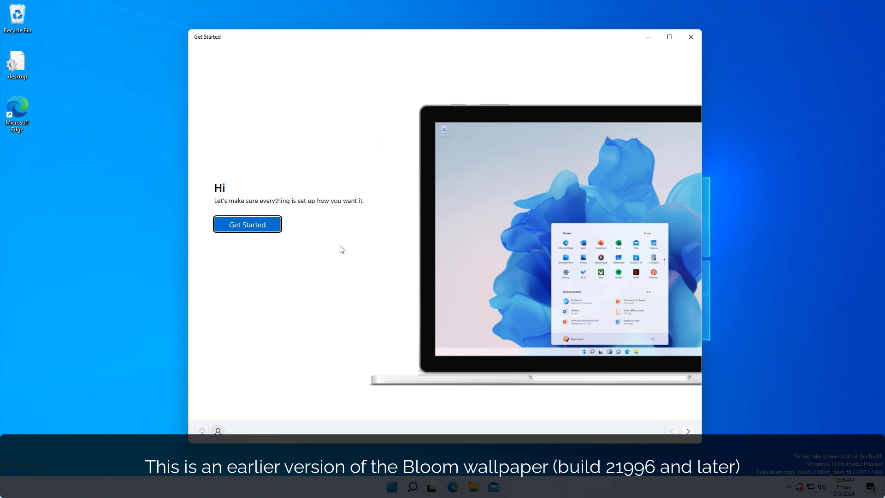
left_click(272, 225)
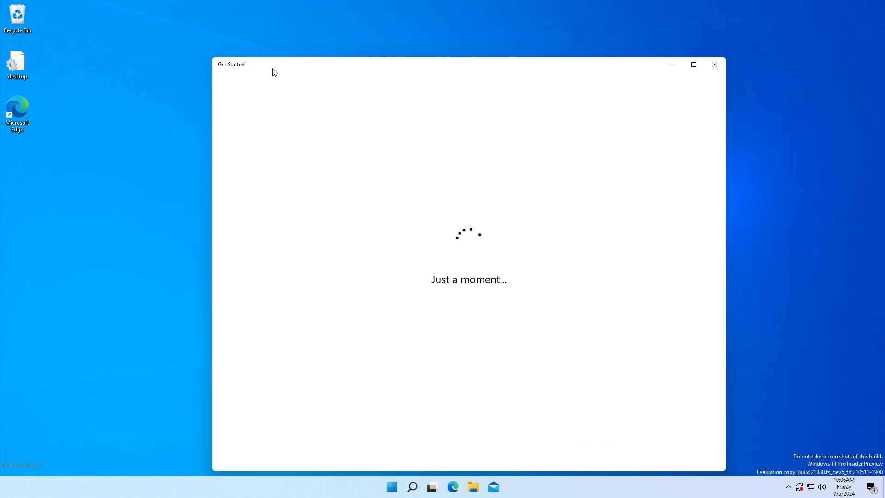
left_click(690, 37)
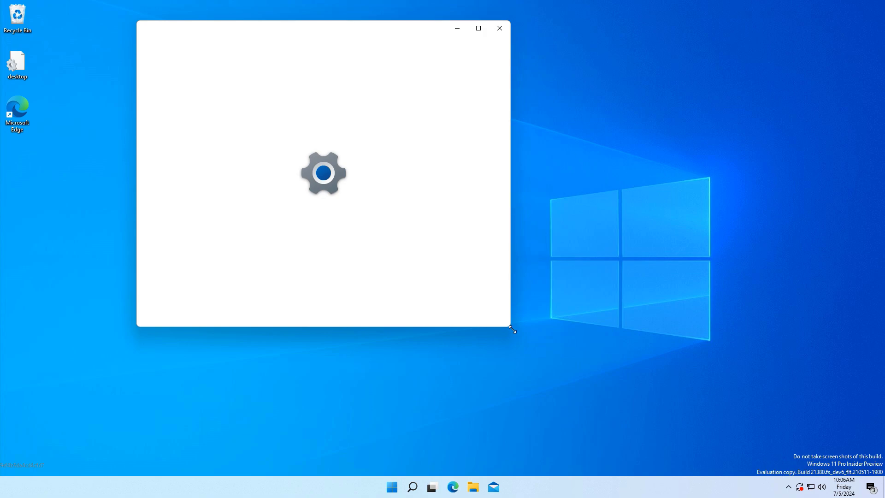
Step: Set the Windows color mode to Dark in the Personalization color settings
left_click_drag(376, 36, 327, 81)
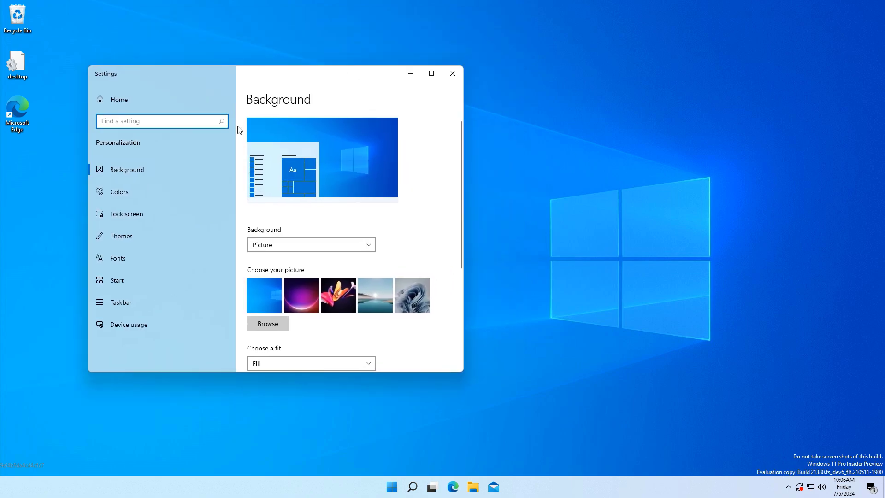
left_click(161, 195)
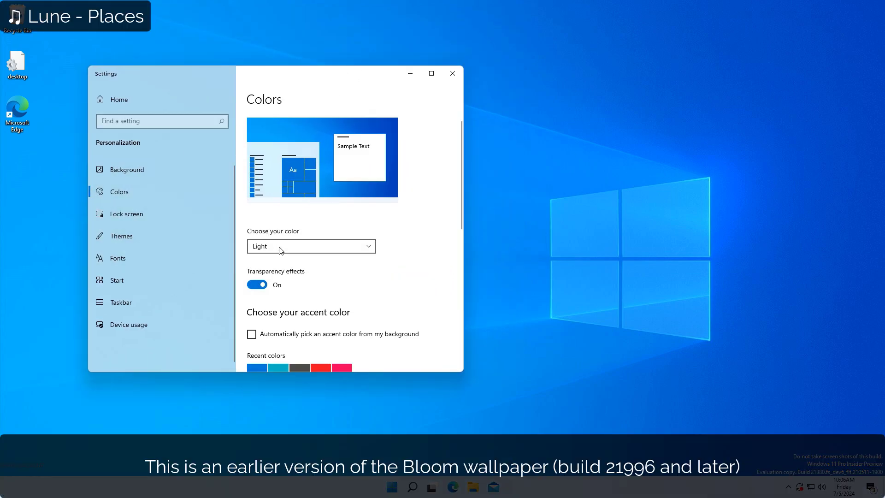
left_click(282, 250)
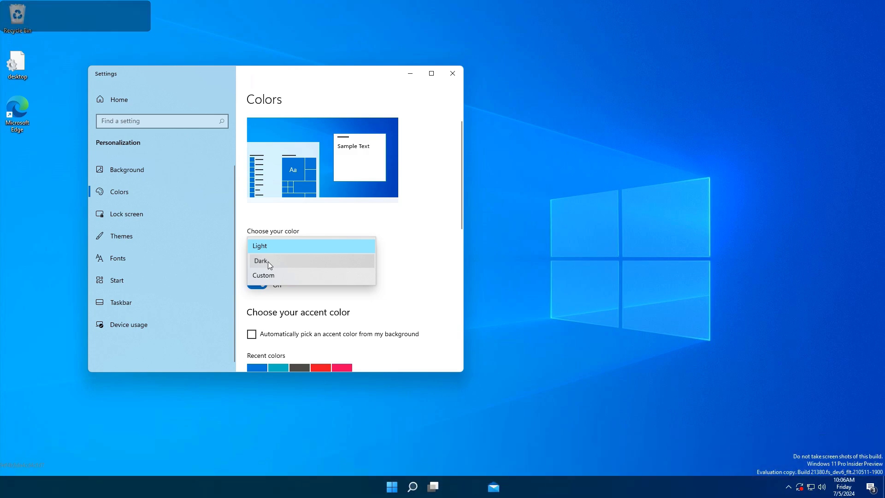
left_click(269, 262)
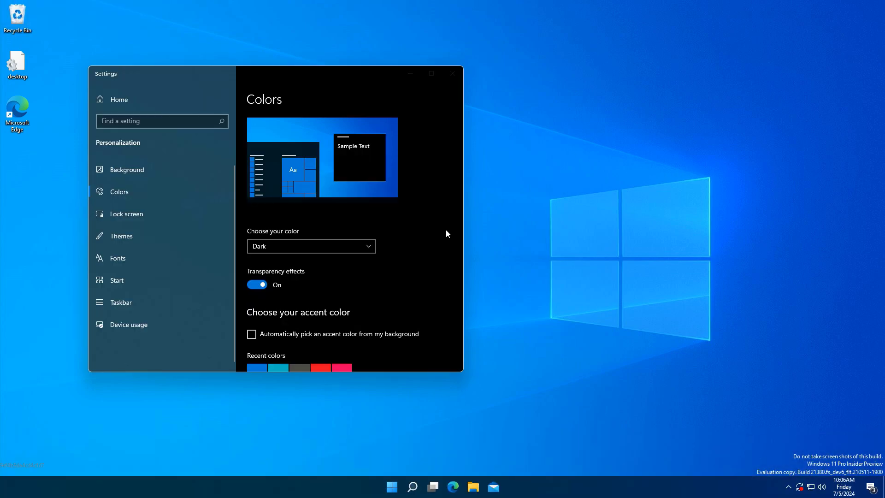
Step: Look through the accent color options in the Colors settings, open the Themes settings and minimize Settings
scroll(450, 225, "down", 8)
scroll(450, 225, "up", 2)
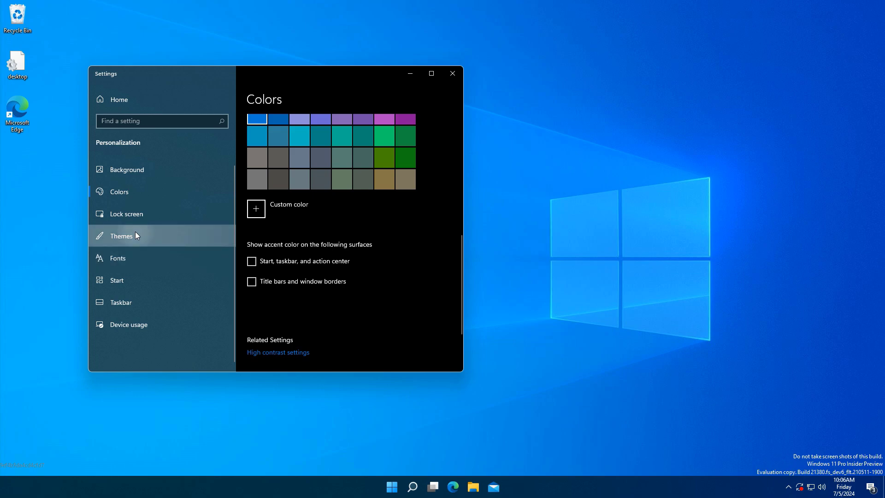
left_click(135, 231)
left_click(411, 73)
Step: Open File Explorer, view This PC in it and minimize the window
left_click(473, 489)
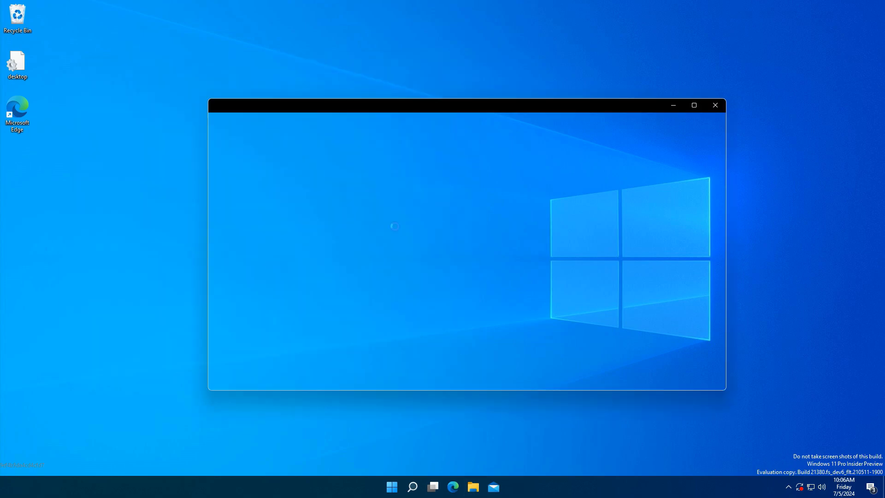
left_click(240, 345)
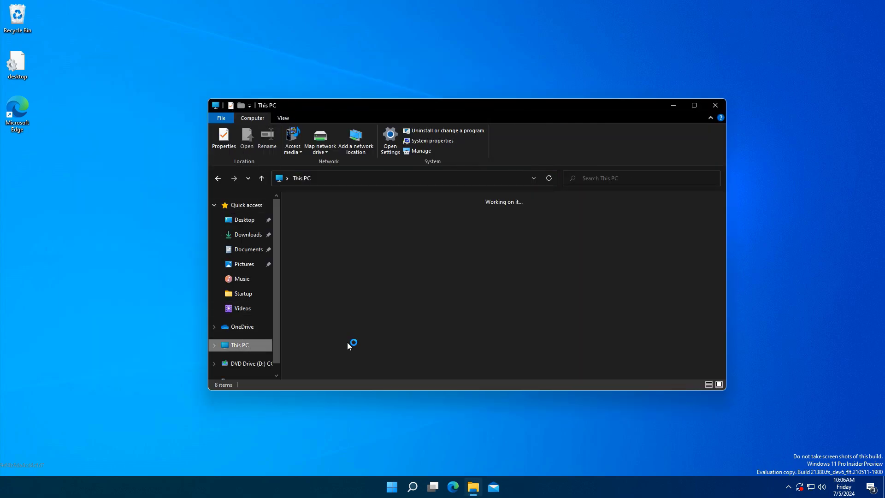
left_click(474, 487)
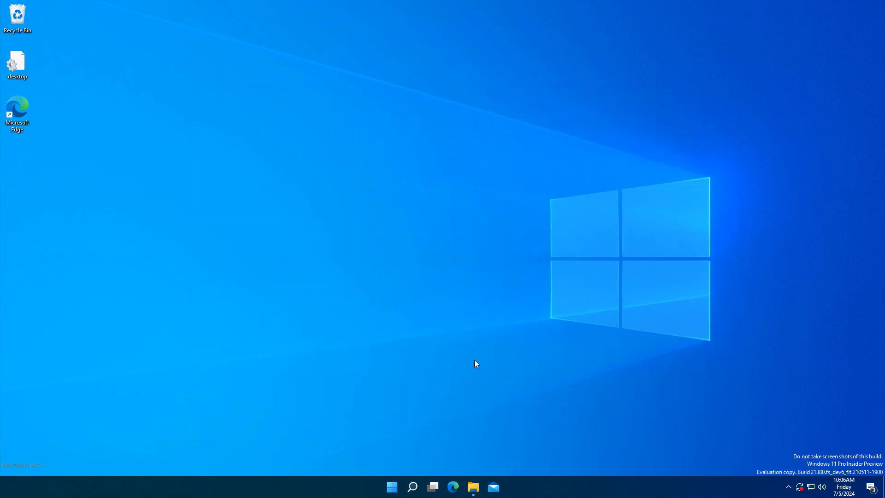
Step: Bring back the Themes settings, apply the Windows (dark) theme and clear the Settings window off the desktop
key("alt+Tab")
key("alt+Tab")
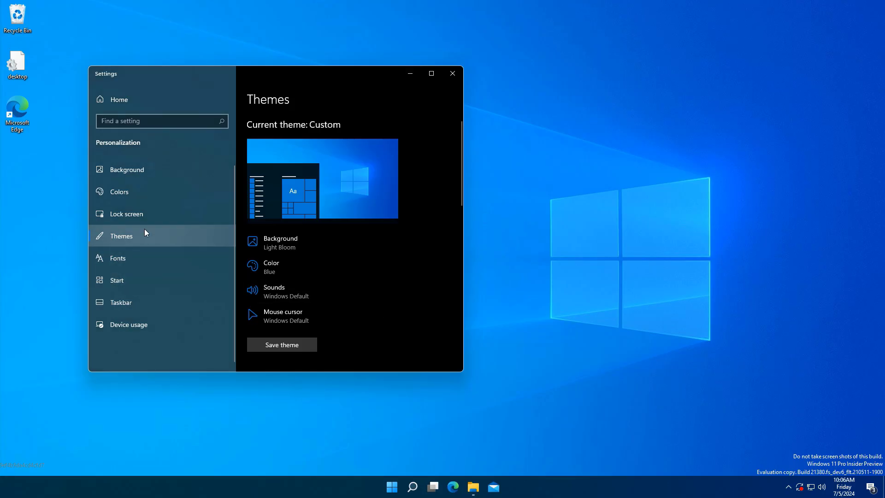
scroll(295, 267, "down", 5)
left_click(376, 246)
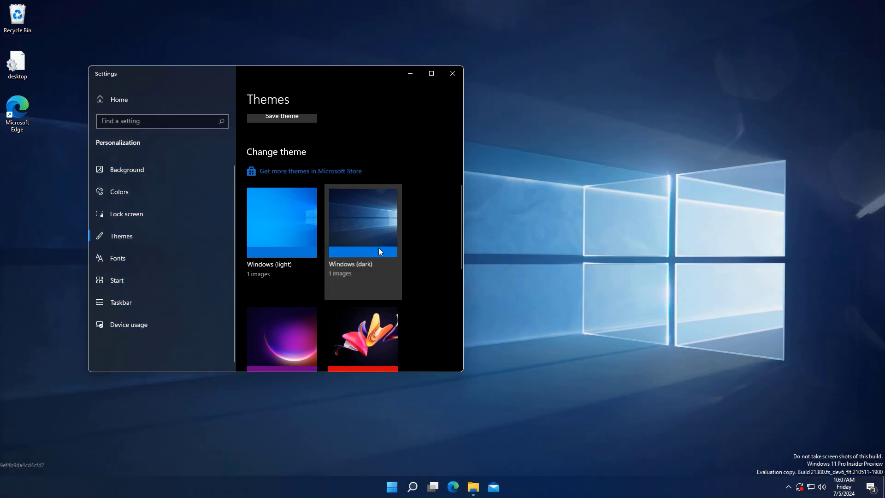
key("alt+F4")
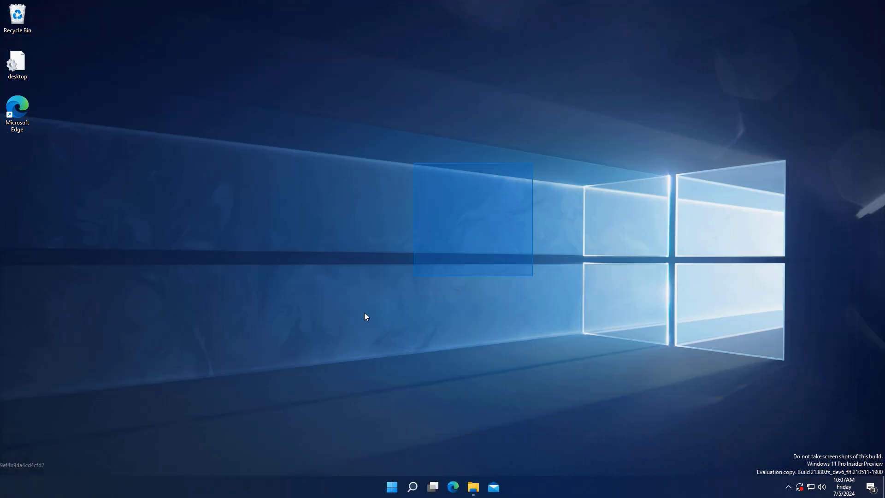
Step: View the Start menu with the dark theme applied, and inspect This PC in File Explorer before closing that window
left_click(393, 488)
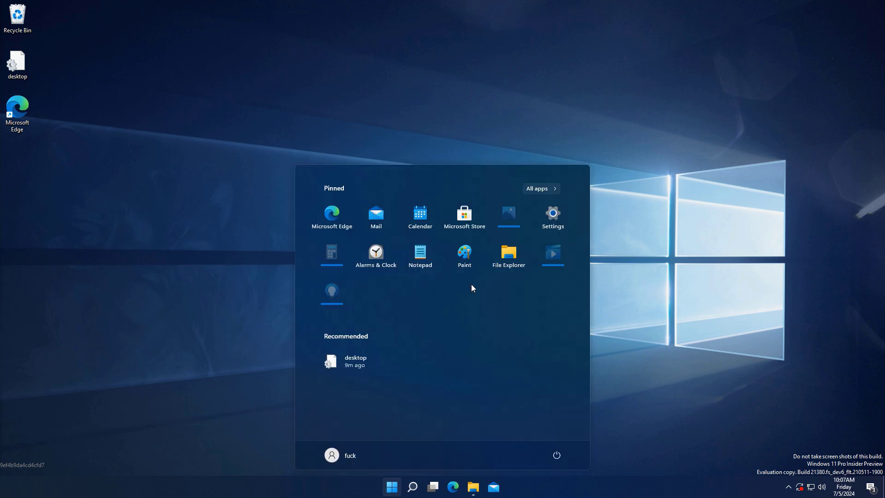
left_click(682, 271)
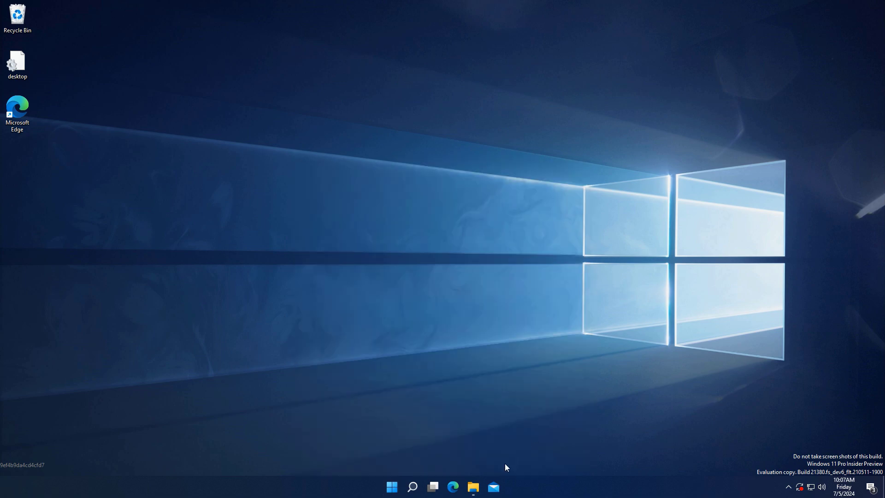
left_click(474, 487)
left_click_drag(659, 105, 527, 170)
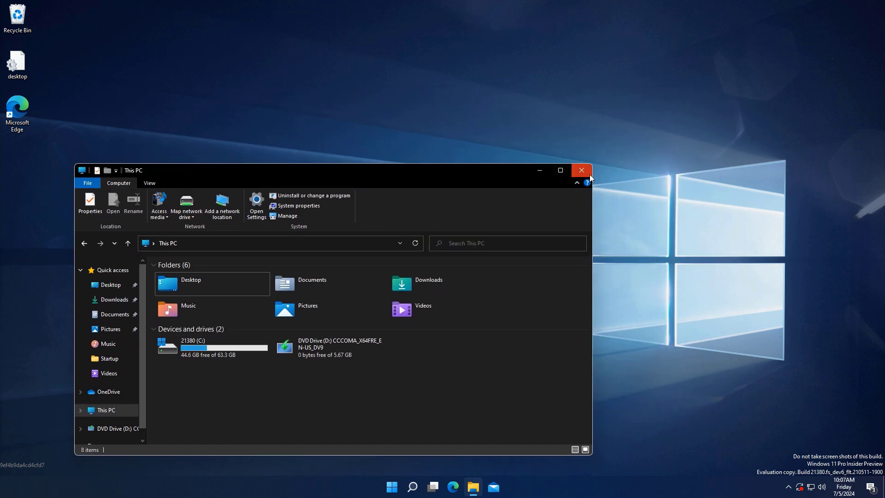
left_click(589, 173)
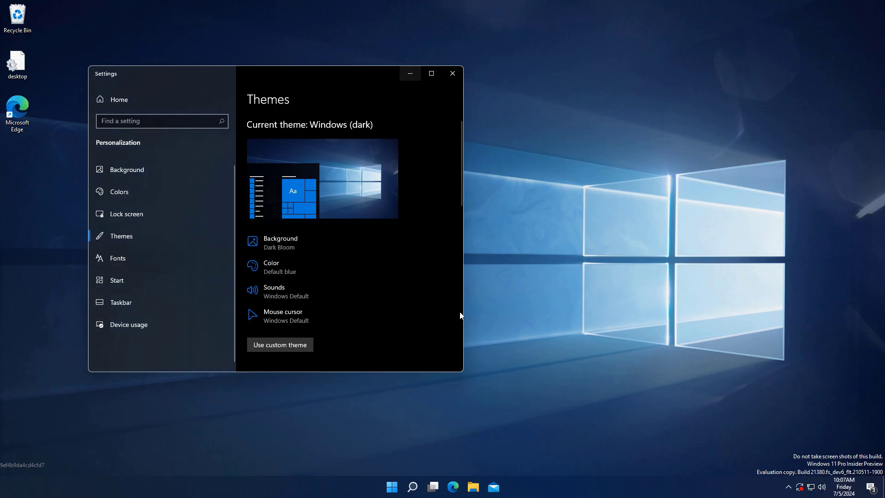
Step: Apply the Glow theme, move Settings down off the wallpaper and advance through the theme's desktop backgrounds
scroll(309, 274, "down", 8)
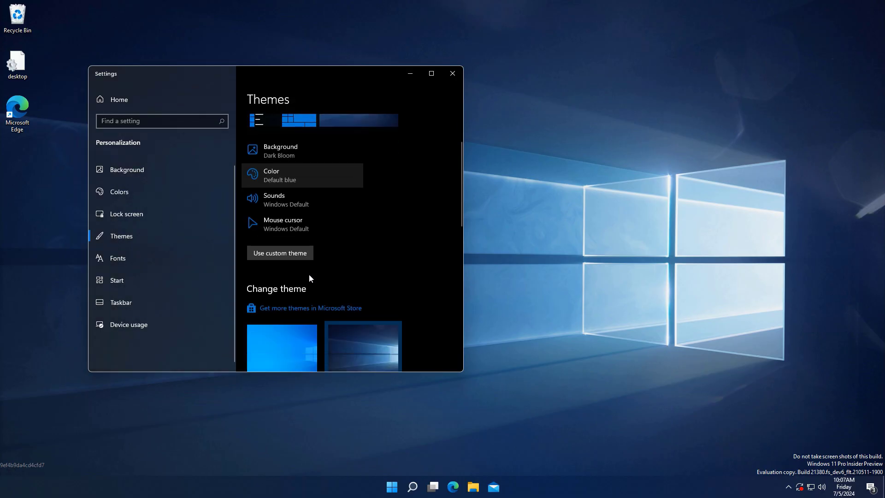
left_click(286, 260)
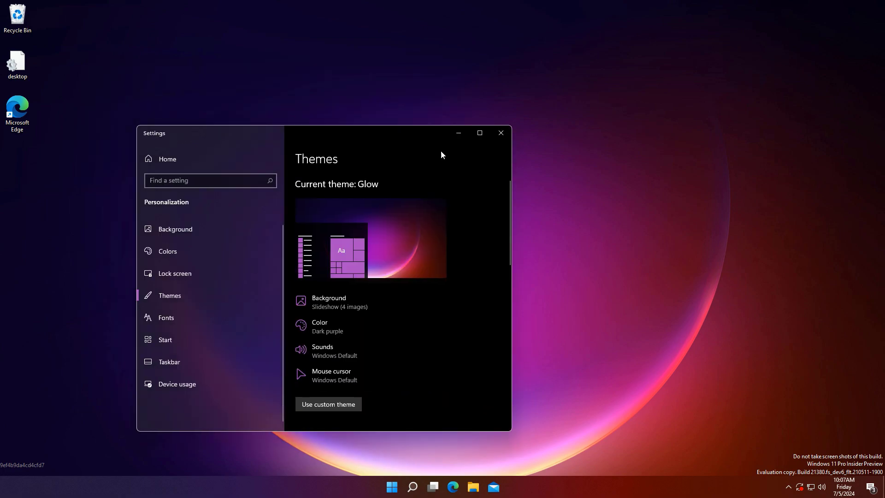
left_click_drag(433, 139, 308, 454)
right_click(349, 210)
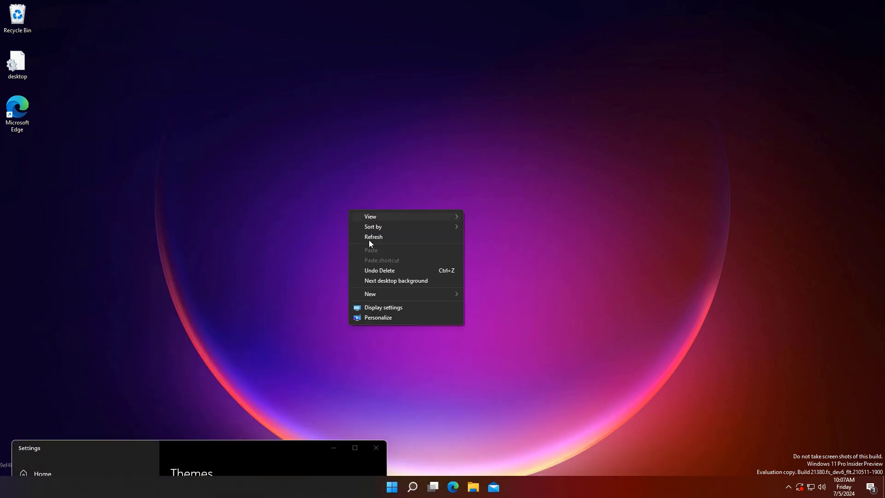
left_click(383, 281)
left_click(421, 285)
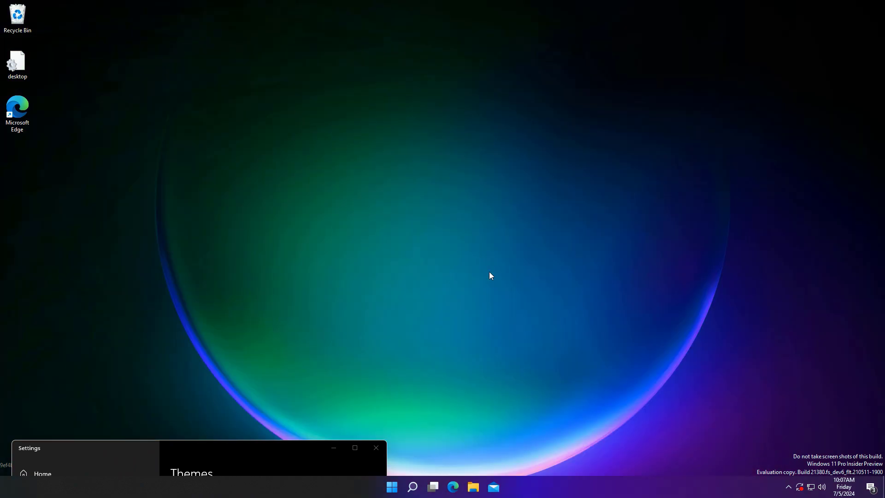
right_click(419, 216)
left_click(470, 286)
Step: Apply the Captured Motion theme, move Settings down off the wallpaper and advance through its desktop backgrounds
left_click_drag(277, 447, 395, 147)
scroll(375, 259, "down", 10)
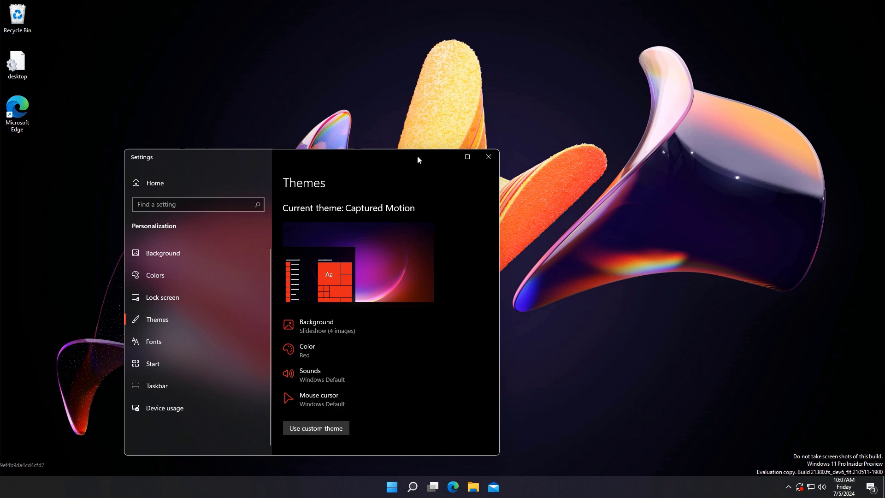
left_click_drag(417, 156, 321, 455)
right_click(413, 371)
left_click(459, 328)
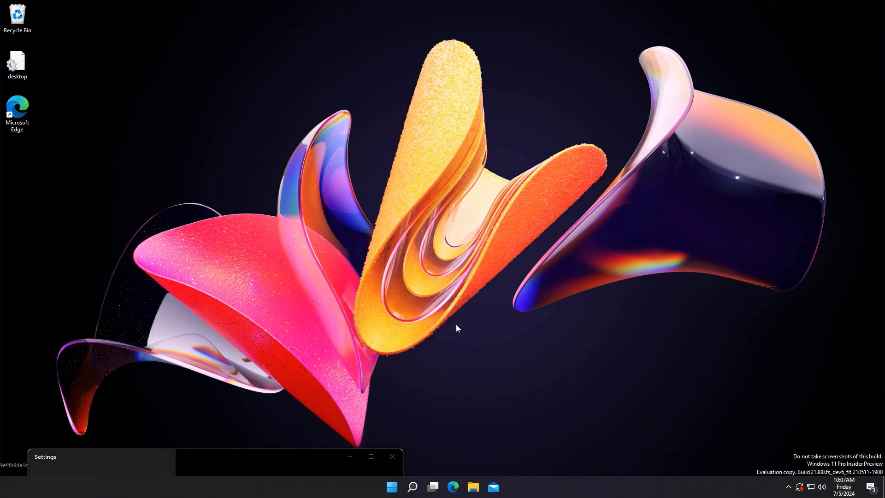
right_click(372, 234)
left_click(410, 301)
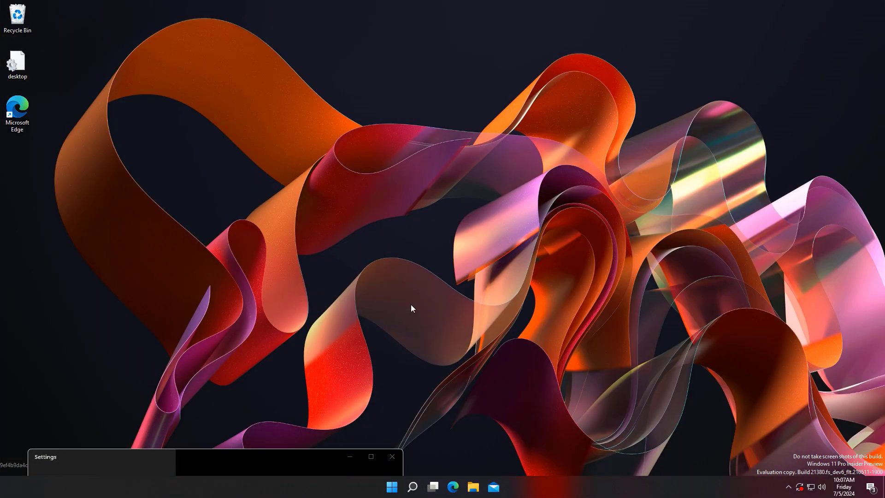
right_click(404, 243)
left_click(450, 310)
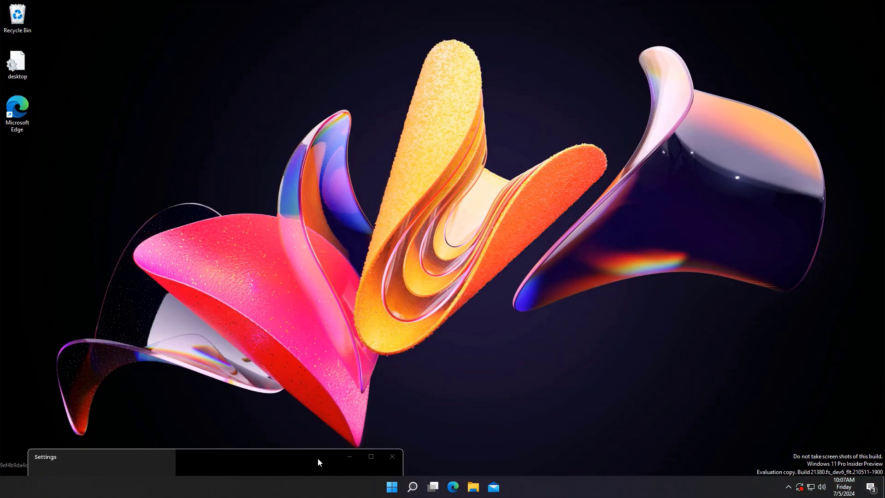
Step: Apply the Sunrise theme and move the Settings window low on the desktop to uncover the wallpaper
left_click_drag(317, 458, 334, 148)
scroll(304, 328, "down", 10)
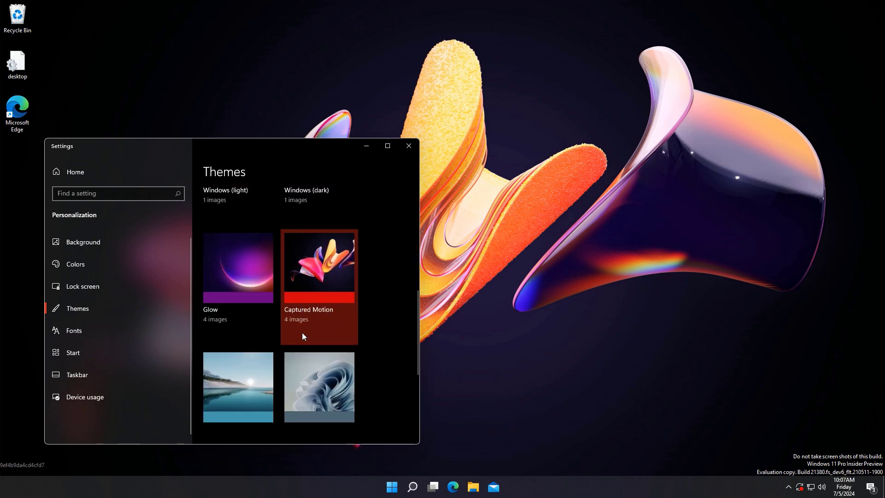
left_click(245, 331)
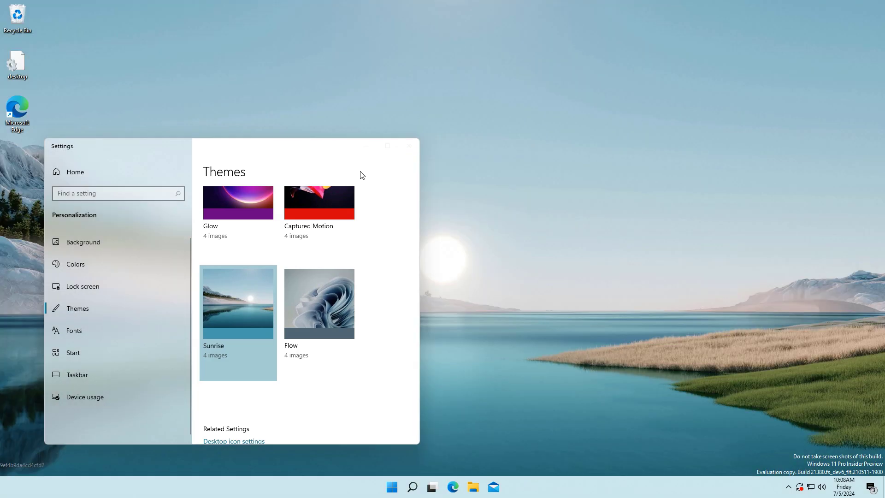
key("super+Down")
left_click_drag(339, 390, 247, 418)
Step: Advance through all four desktop backgrounds of the Sunrise theme back to the first image
right_click(296, 215)
left_click(334, 241)
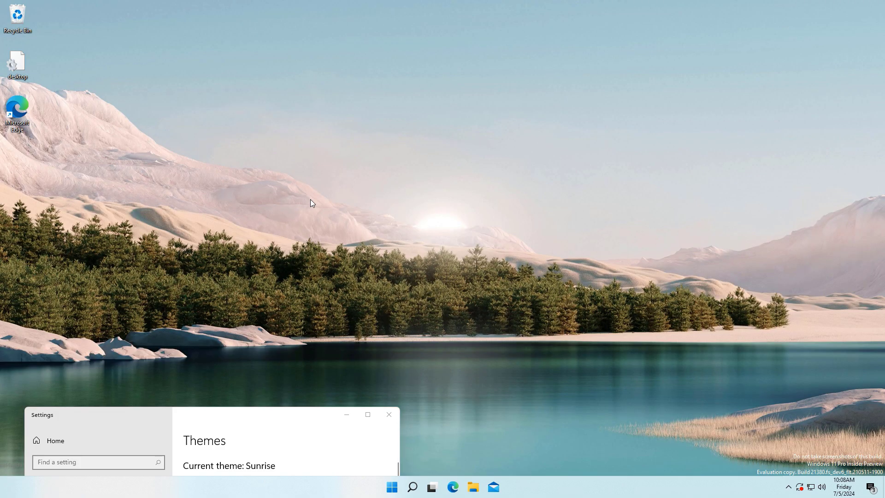
right_click(310, 199)
left_click(349, 271)
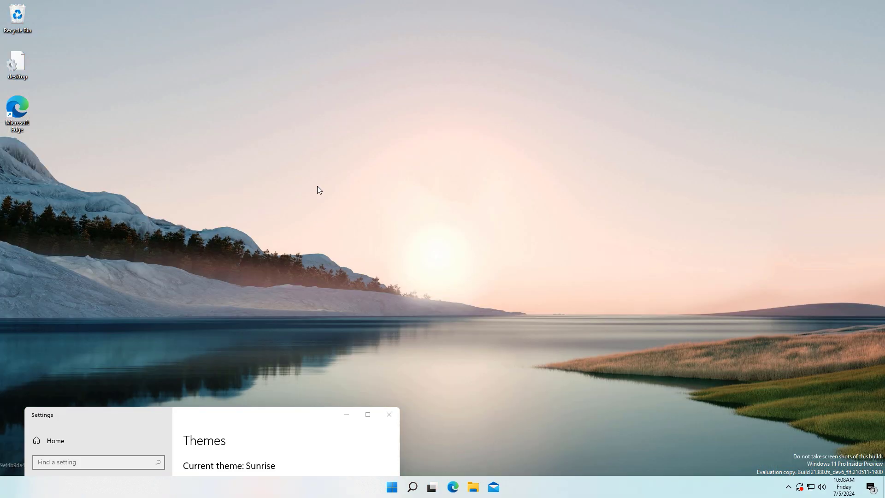
right_click(271, 176)
left_click(324, 249)
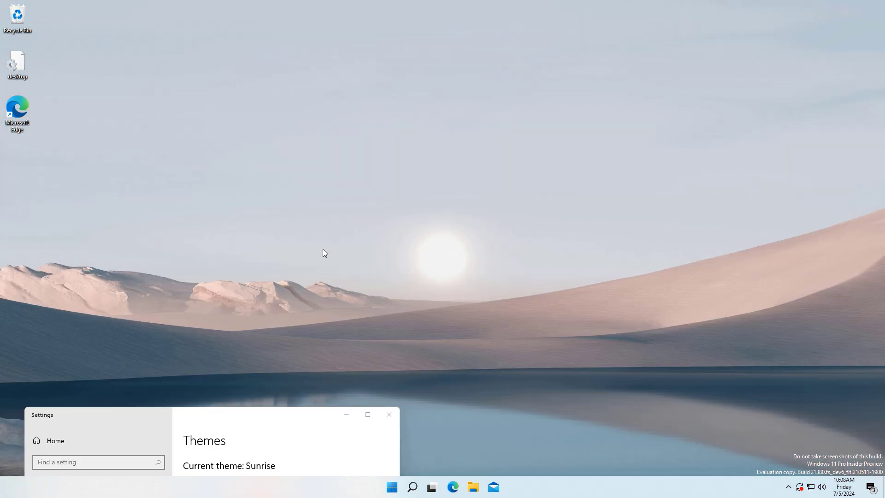
right_click(220, 197)
left_click(277, 269)
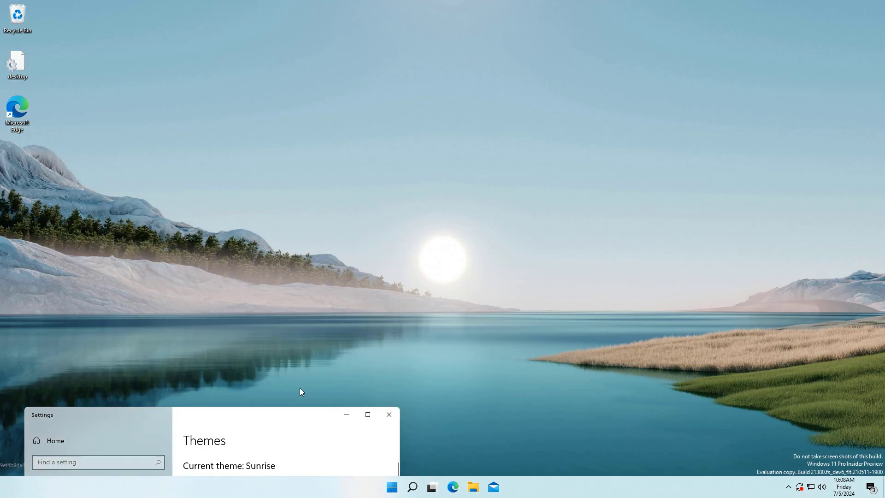
Step: Apply the Flow theme, minimize Settings and advance through all four of the theme's desktop backgrounds
scroll(353, 232, "down", 10)
left_click(260, 253)
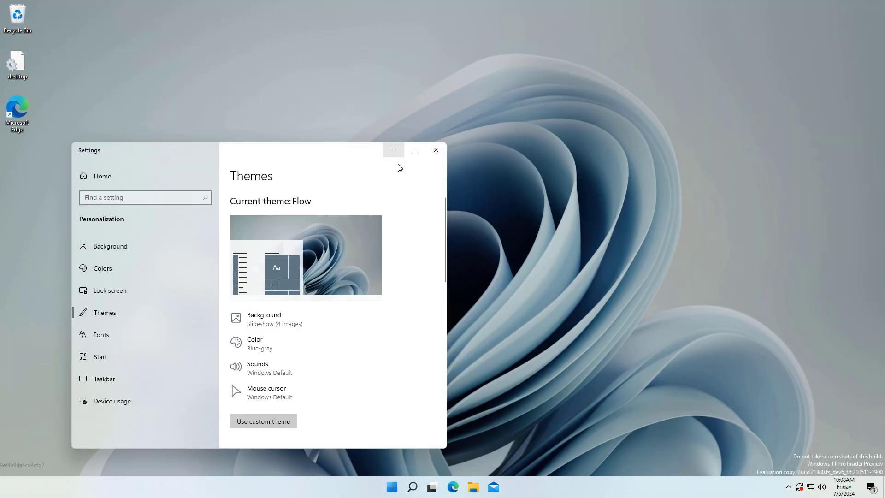
left_click(394, 150)
right_click(389, 189)
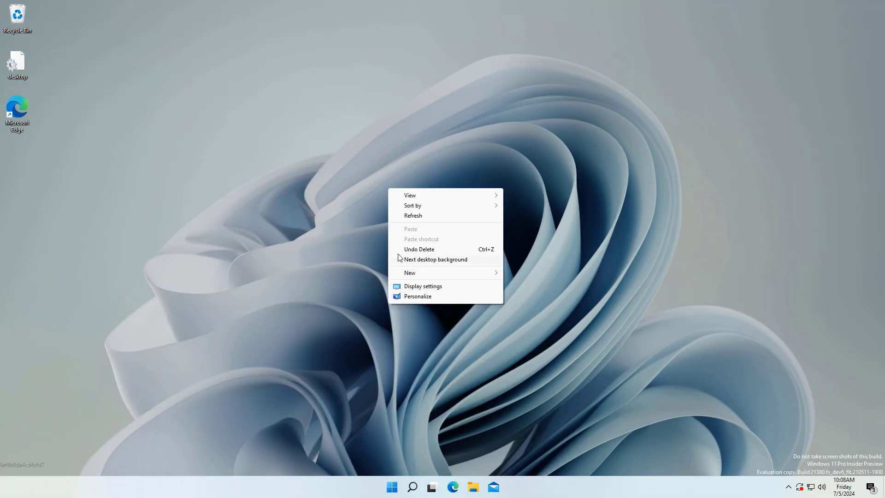
left_click(425, 260)
right_click(323, 257)
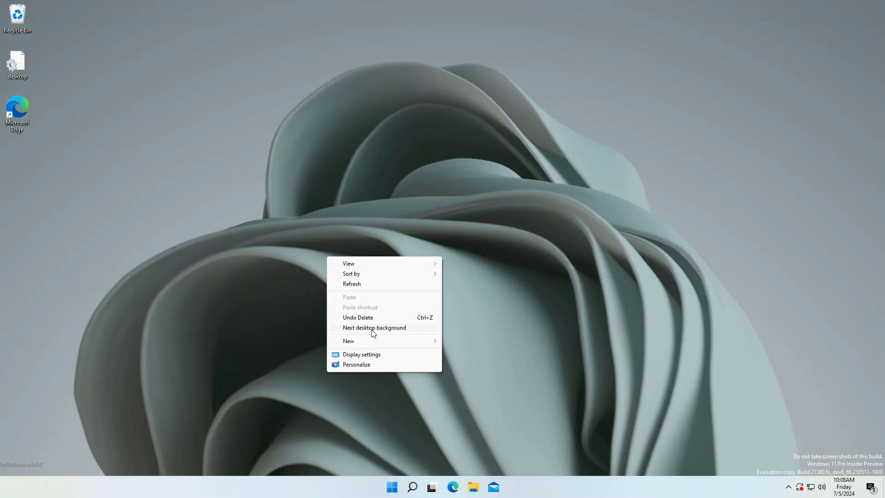
left_click(369, 327)
right_click(311, 274)
left_click(355, 344)
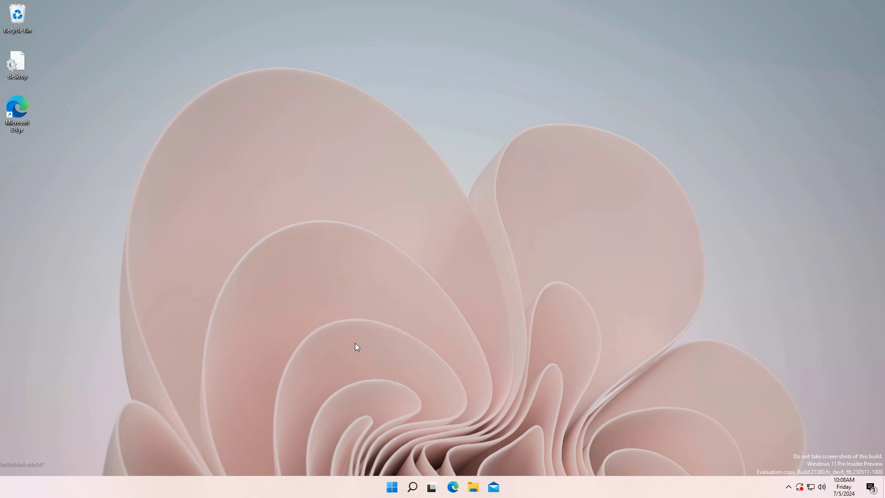
right_click(319, 283)
left_click(361, 355)
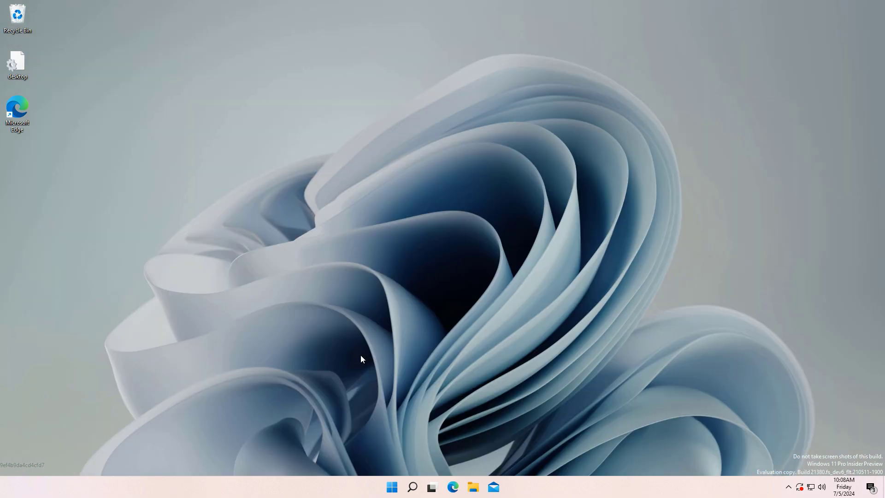
Step: Apply the Windows (dark) theme again and close the Settings window
scroll(304, 324, "down", 3)
scroll(303, 326, "down", 3)
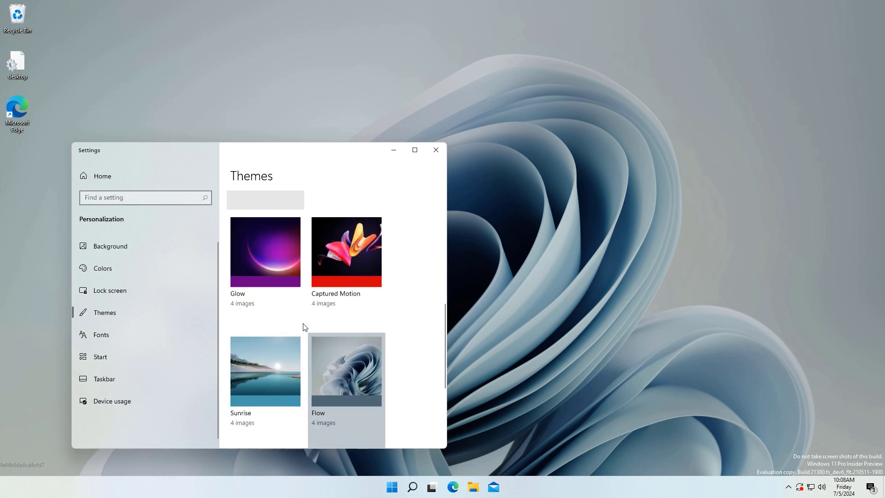
scroll(322, 353, "up", 3)
left_click(344, 284)
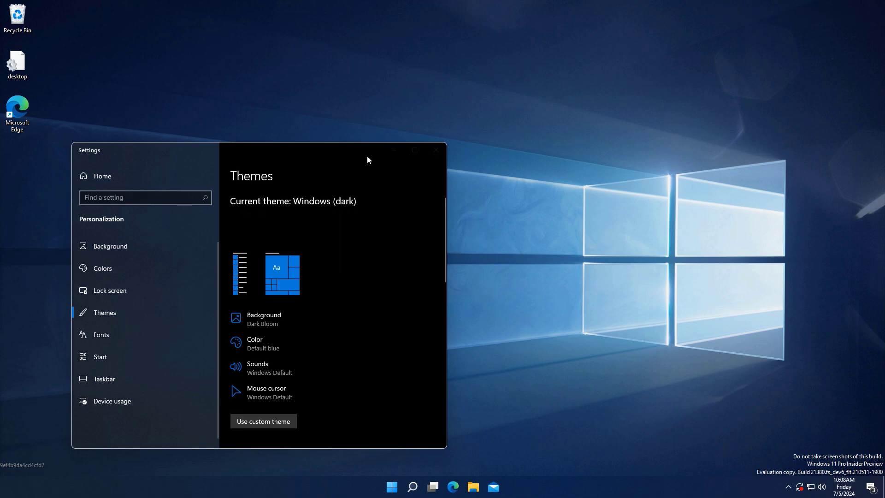
left_click(435, 150)
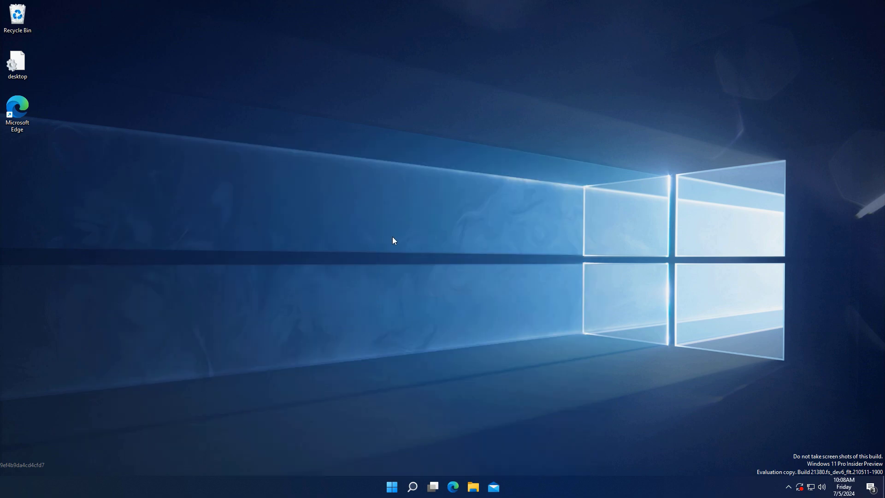
Step: Open the About Windows dialog and a new File Explorer window, and position File Explorer clear of the dialog
key("super+r")
key("Return")
key("super+e")
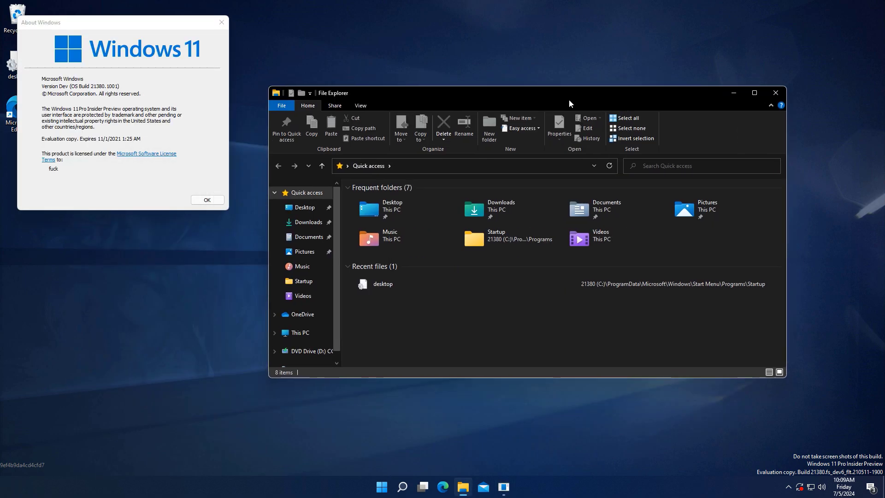
left_click_drag(570, 104, 632, 52)
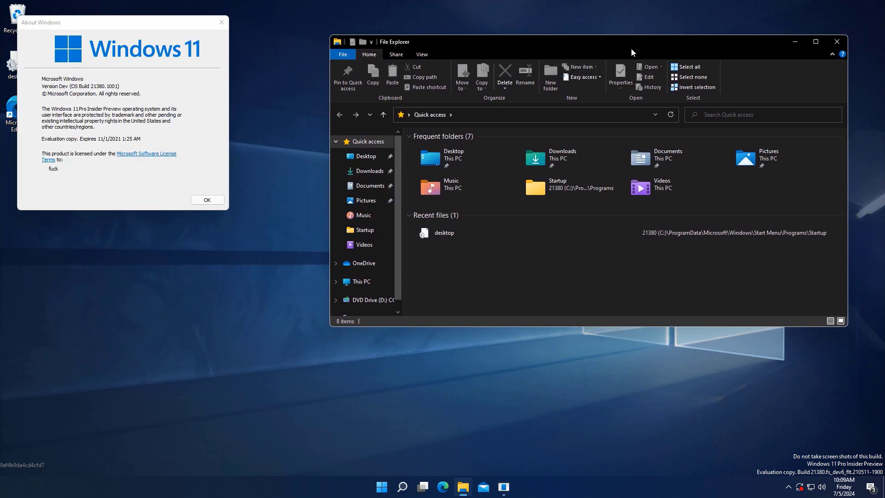
Step: Show This PC in File Explorer with the Folders group collapsed, and shorten and raise the window to uncover the wallpaper's Windows logo
left_click(381, 281)
left_click(410, 137)
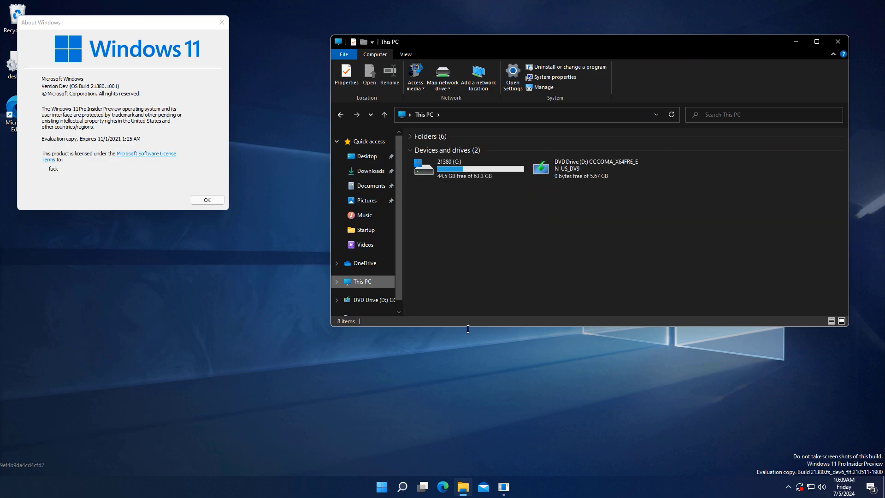
left_click_drag(468, 329, 489, 203)
left_click_drag(585, 46, 601, 24)
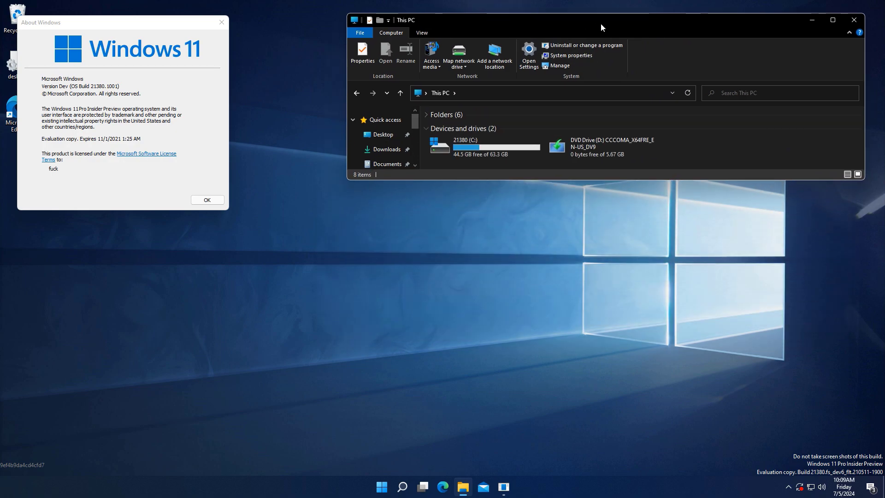
Step: Display the Start menu over the desktop, toggle the virtual machine out of full screen and back, and dismiss the Start menu
left_click(383, 486)
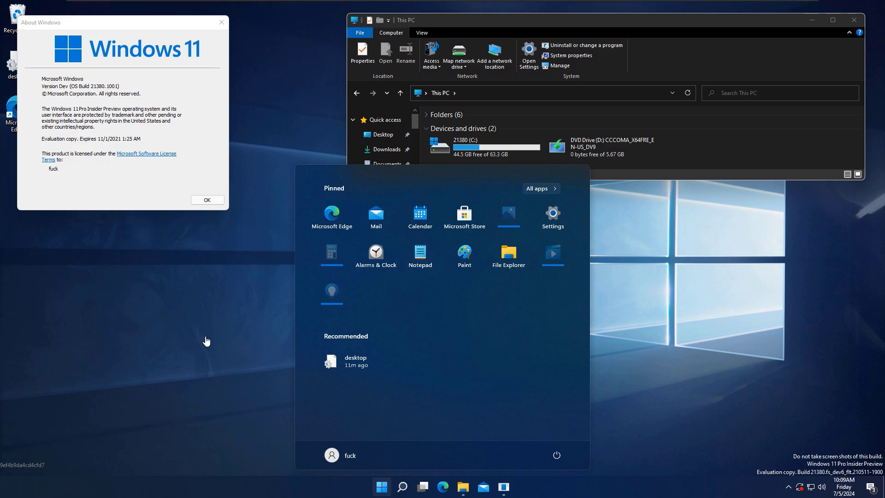
key("ctrl+alt+Return")
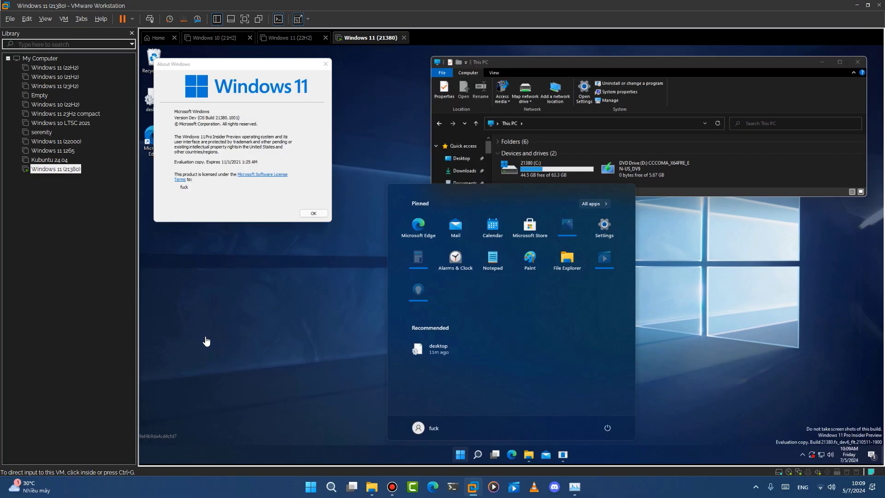
left_click(241, 19)
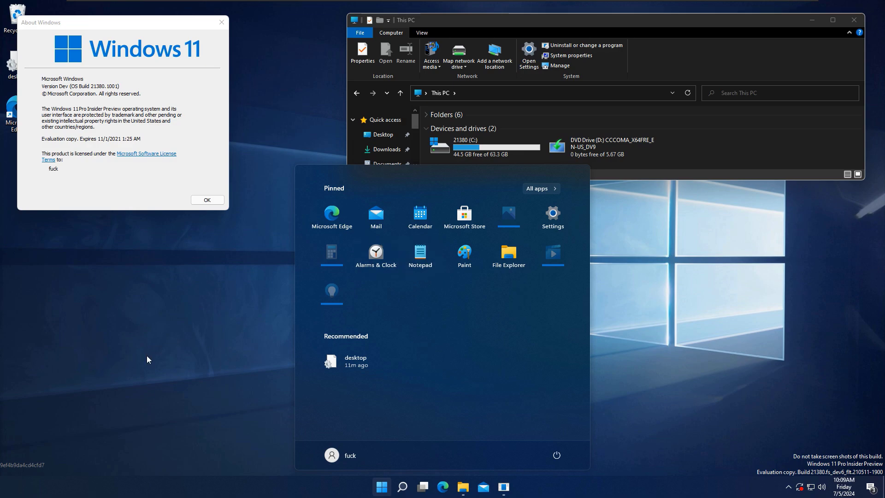
left_click(210, 354)
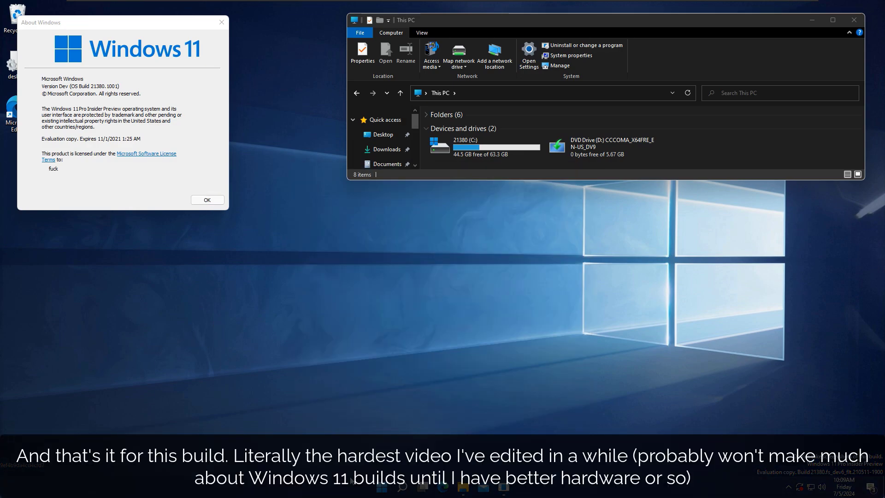
Step: Launch Task Manager with administrator permission, view its performance graphs and close it
right_click(381, 486)
left_click(367, 374)
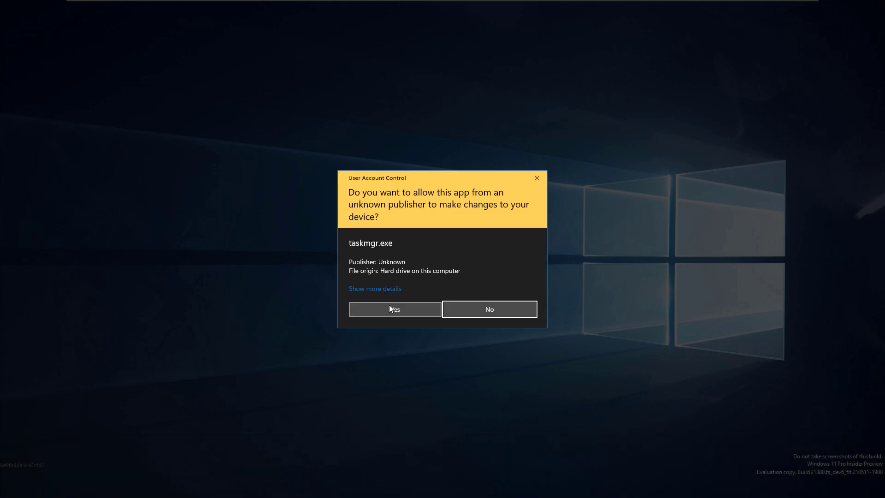
left_click(389, 307)
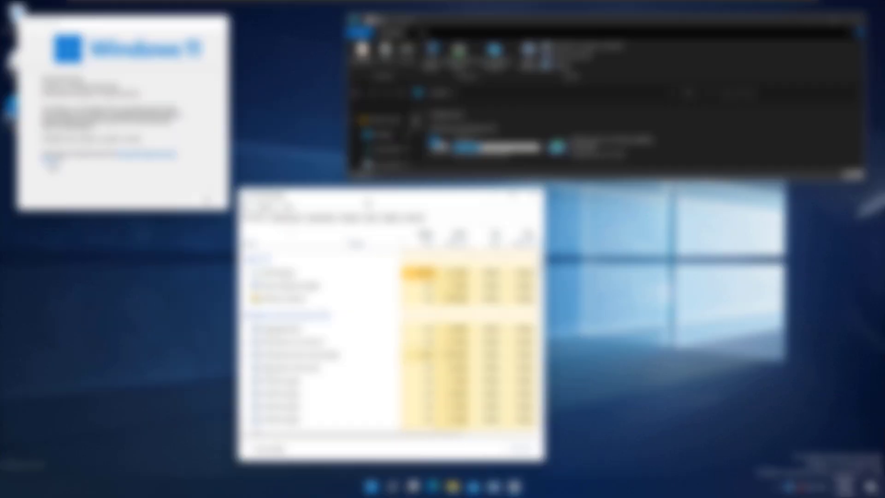
left_click(286, 217)
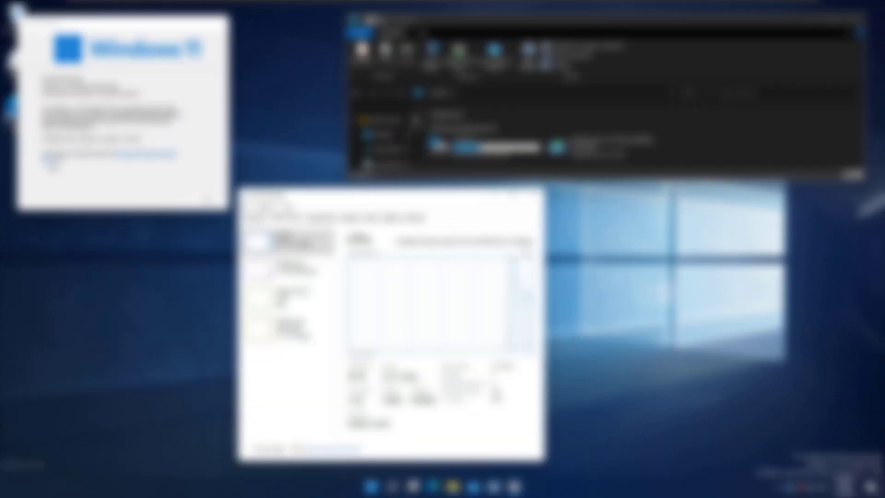
left_click(534, 197)
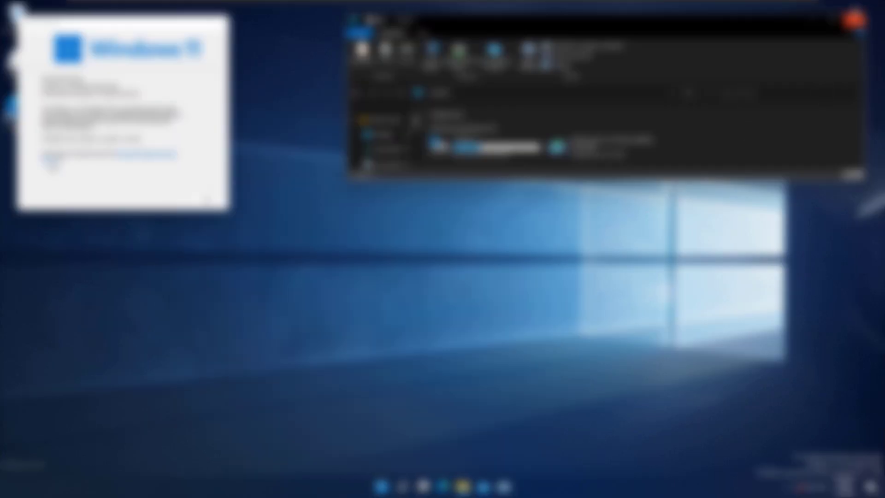